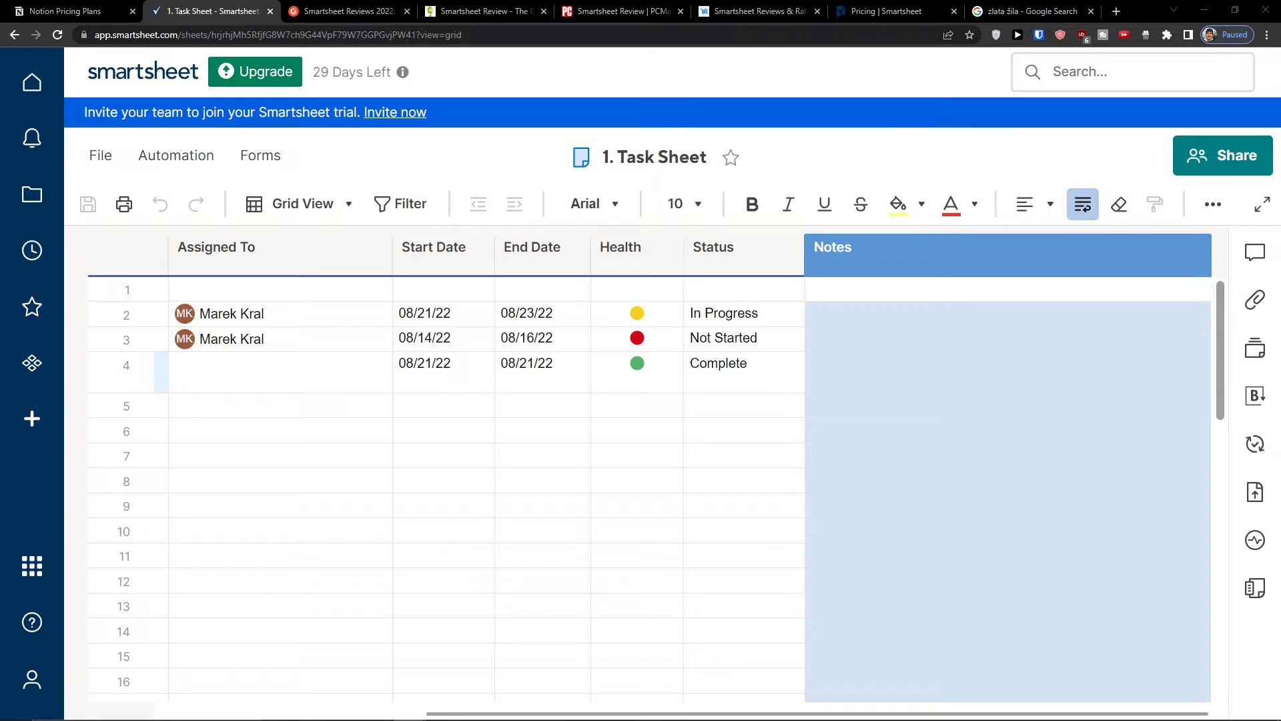
On the Edge pricing page, compare plan prices for 1, 2 and 3 users.
{"action": "left_click", "coordinate": [311, 707]}
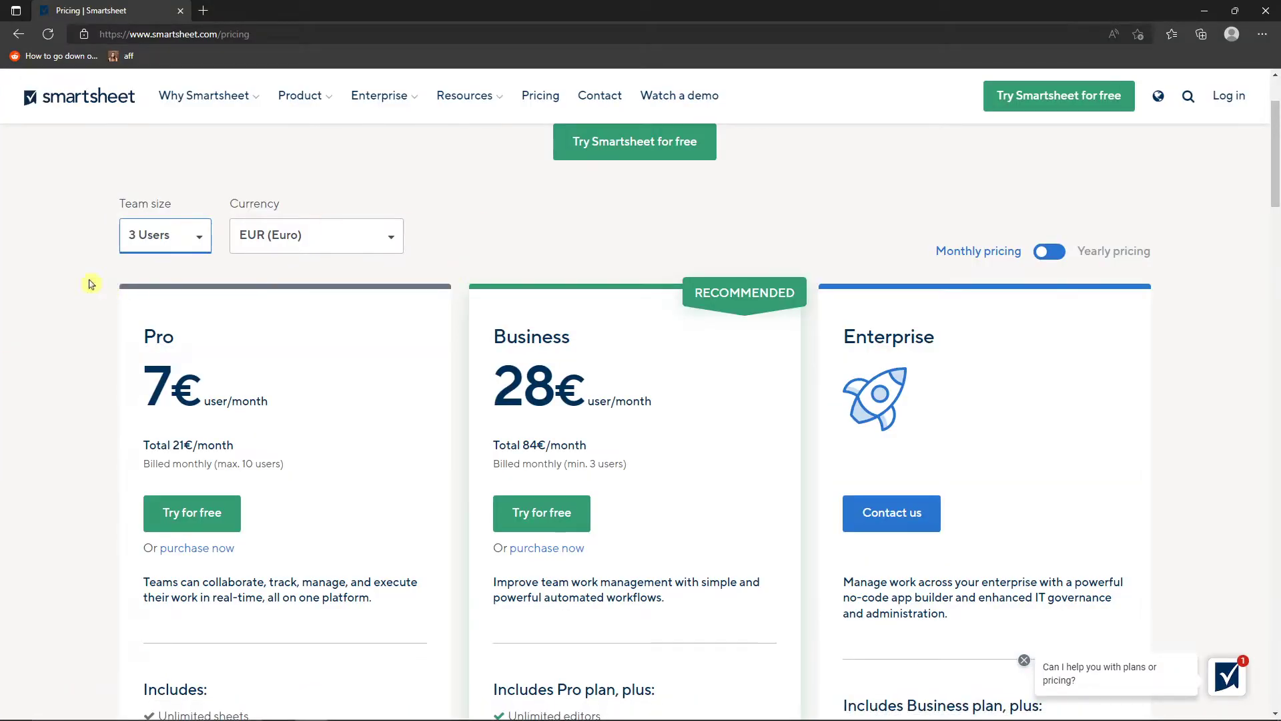
{"action": "left_click", "coordinate": [152, 233]}
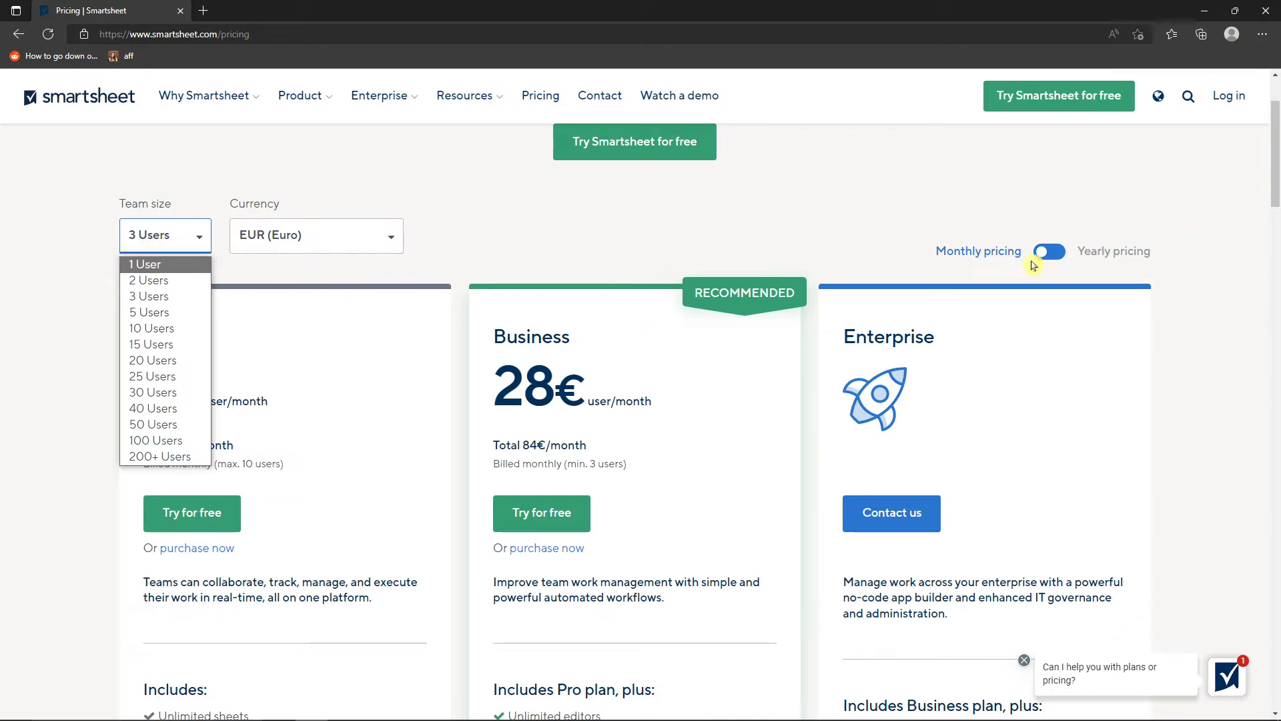
{"action": "left_click", "coordinate": [140, 265]}
{"action": "left_click", "coordinate": [143, 252]}
{"action": "left_click", "coordinate": [143, 280]}
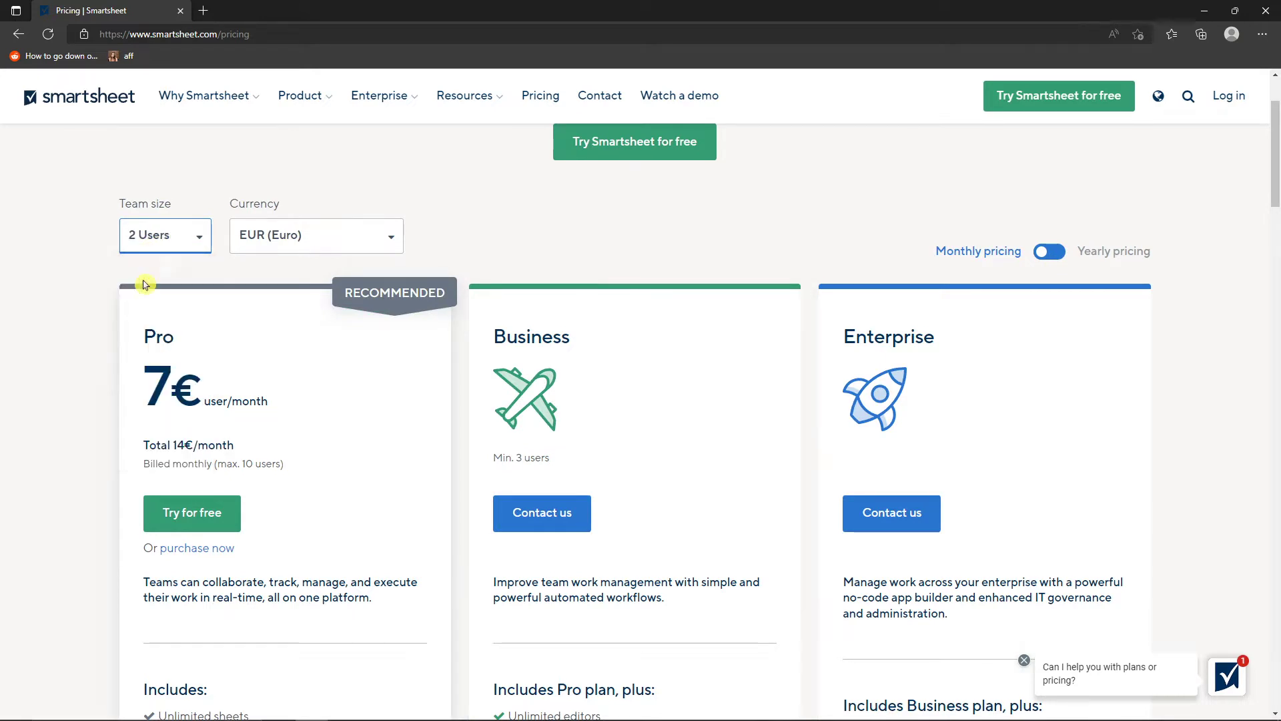
{"action": "left_click", "coordinate": [160, 235]}
{"action": "left_click", "coordinate": [149, 295]}
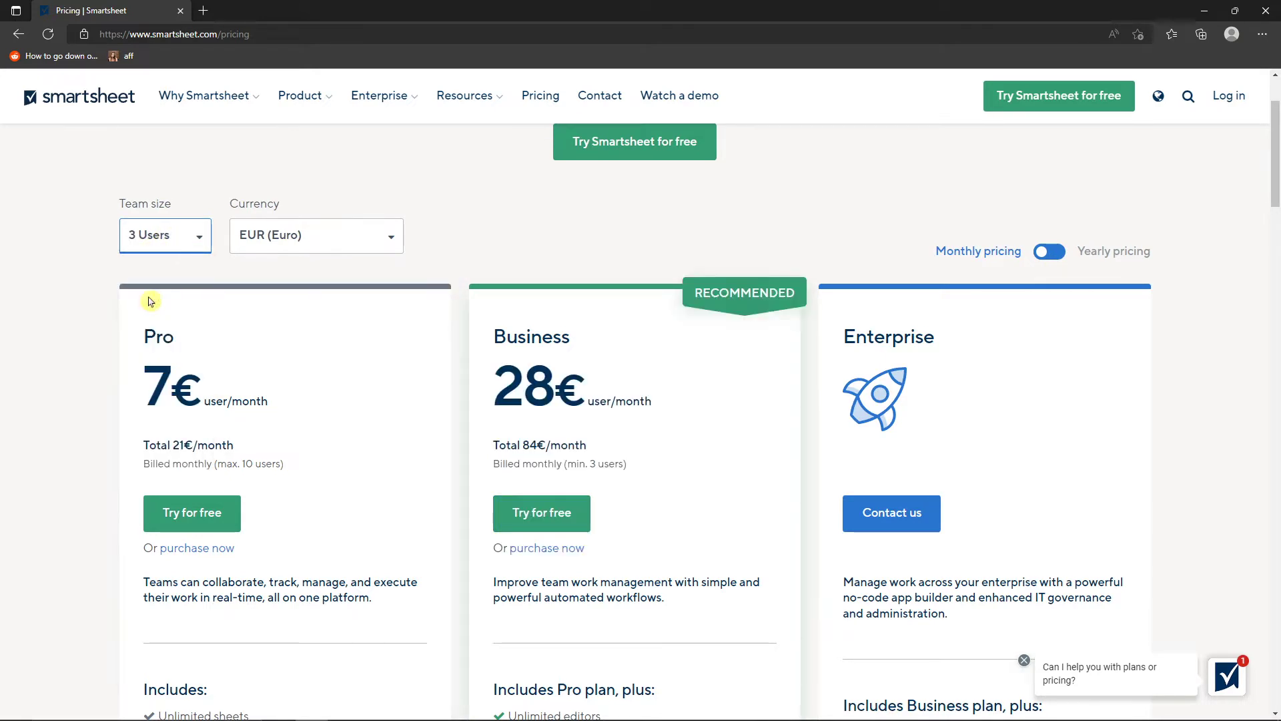
Recheck single-user pricing, then set the team size back to 3 Users.
{"action": "left_click", "coordinate": [156, 251]}
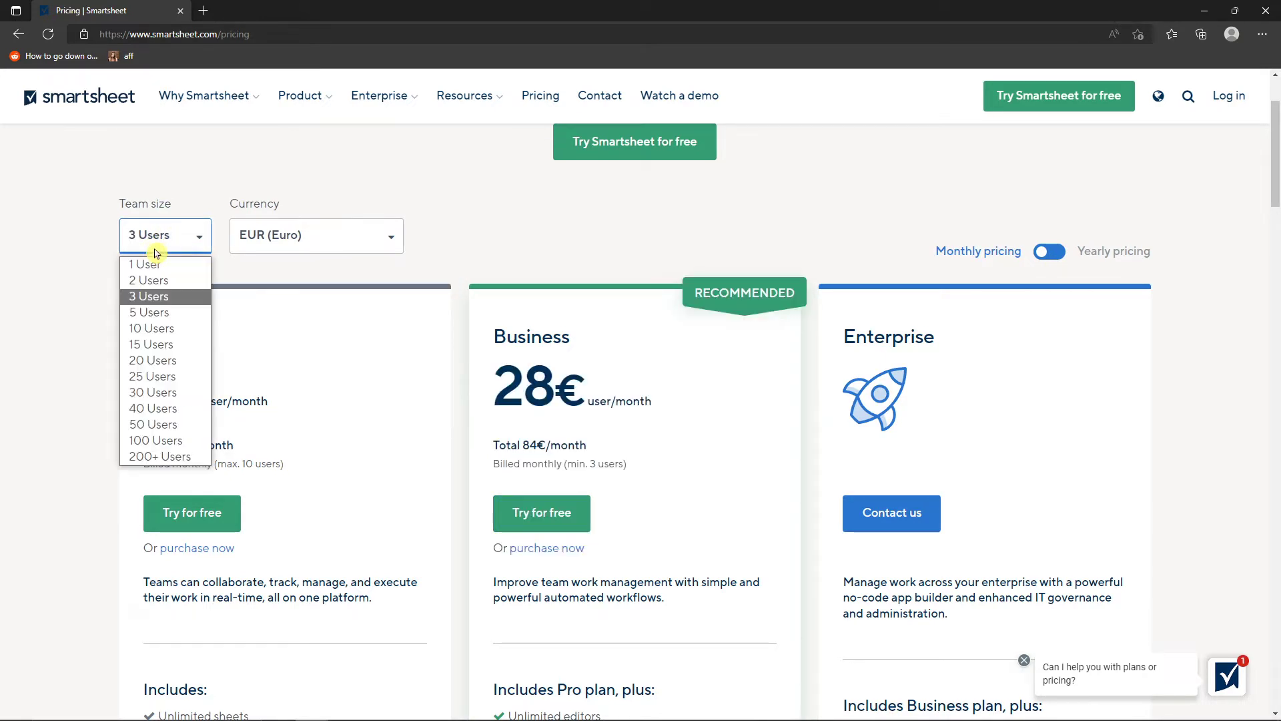
{"action": "left_click", "coordinate": [152, 300]}
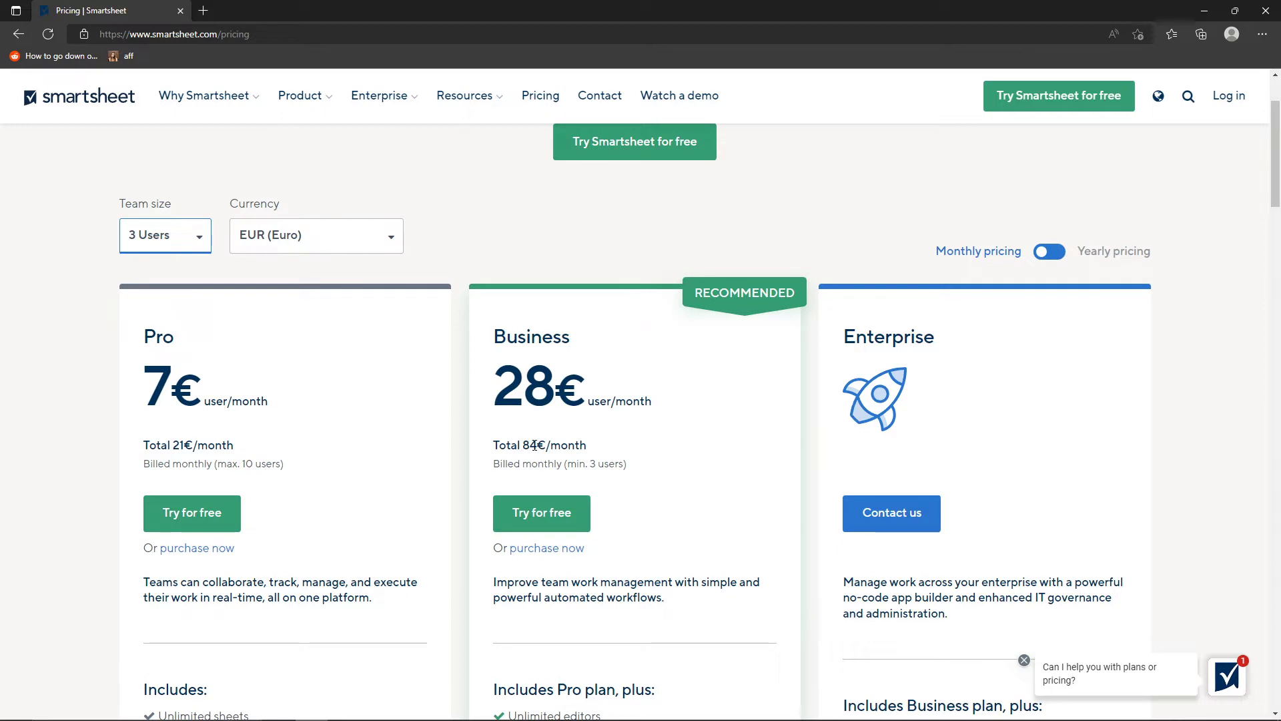
{"action": "left_click", "coordinate": [172, 235]}
{"action": "left_click", "coordinate": [143, 264]}
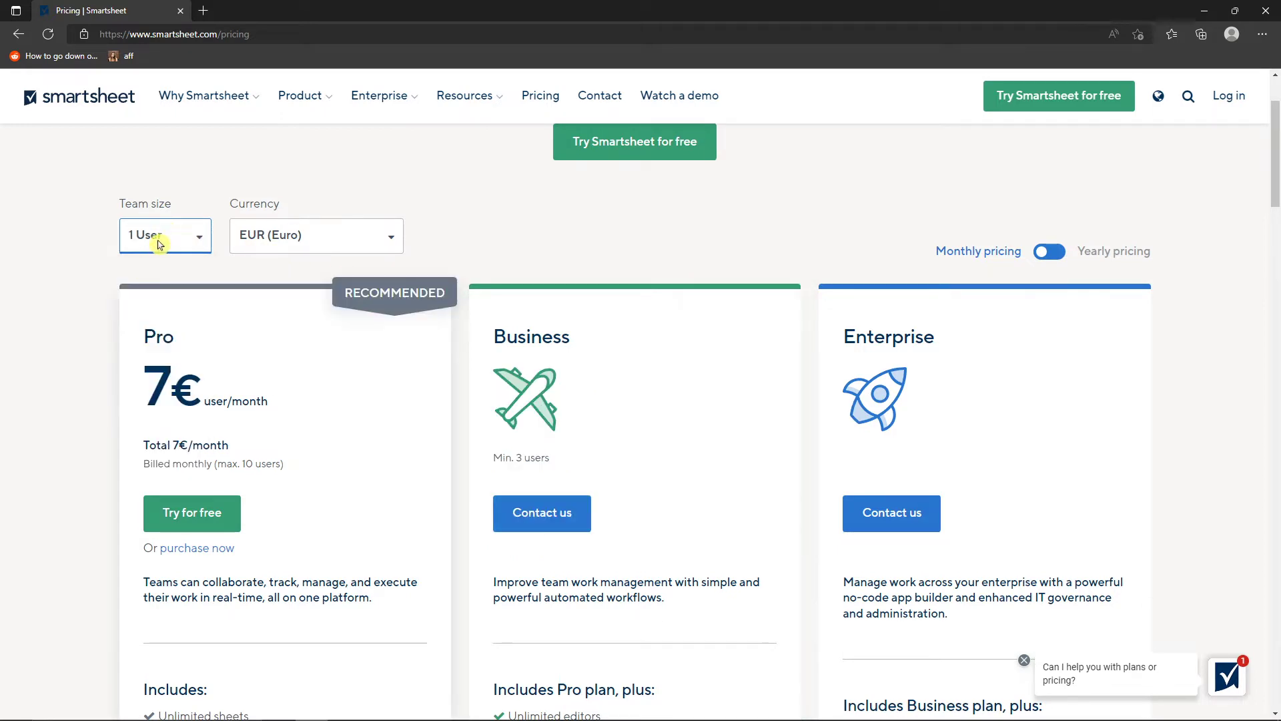
{"action": "left_click", "coordinate": [158, 238]}
{"action": "left_click", "coordinate": [149, 297]}
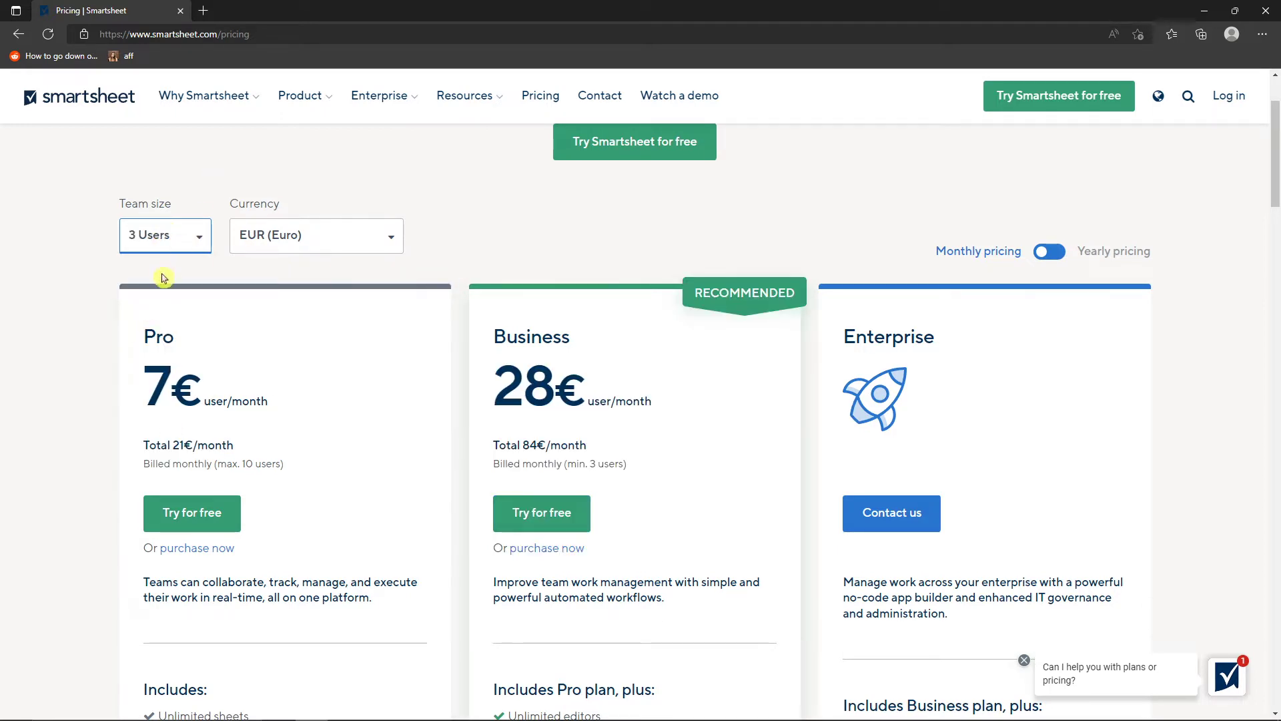
Expand the Complete Features List table below the plan cards.
{"action": "scroll", "coordinate": [298, 357], "scroll_direction": "down", "scroll_amount": 13}
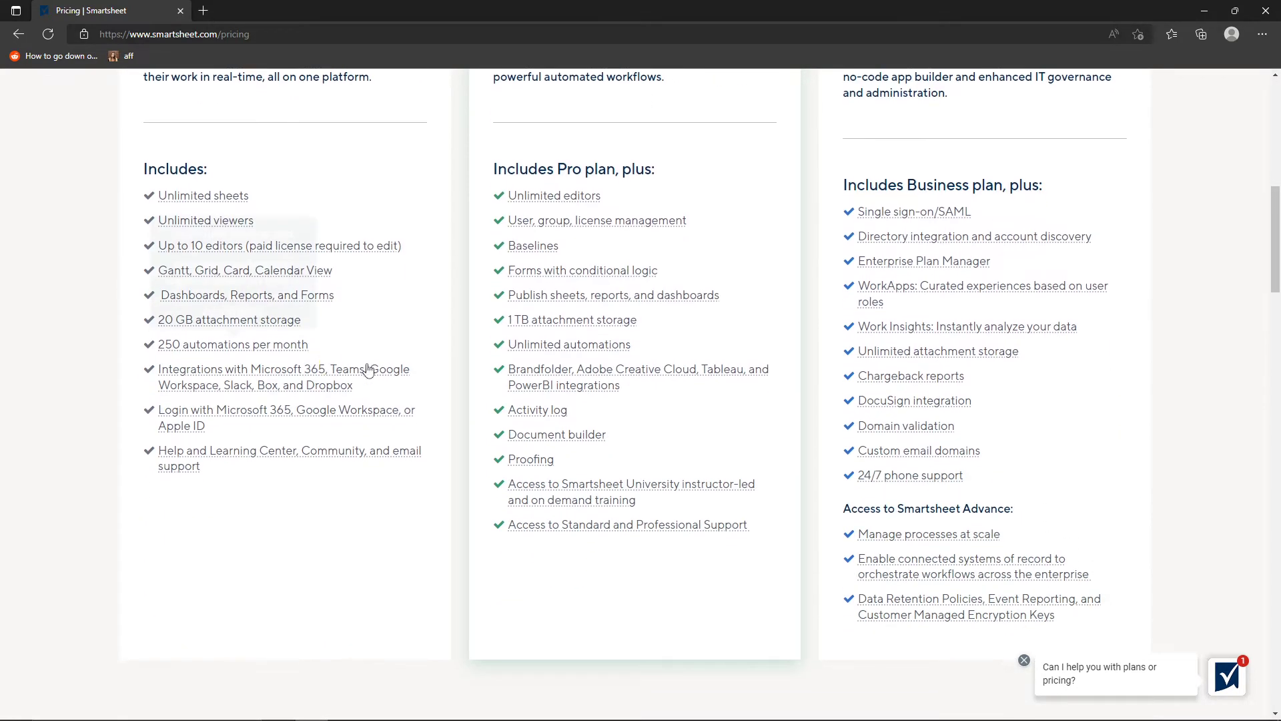
{"action": "left_click", "coordinate": [581, 372]}
{"action": "scroll", "coordinate": [478, 403], "scroll_direction": "down", "scroll_amount": 6}
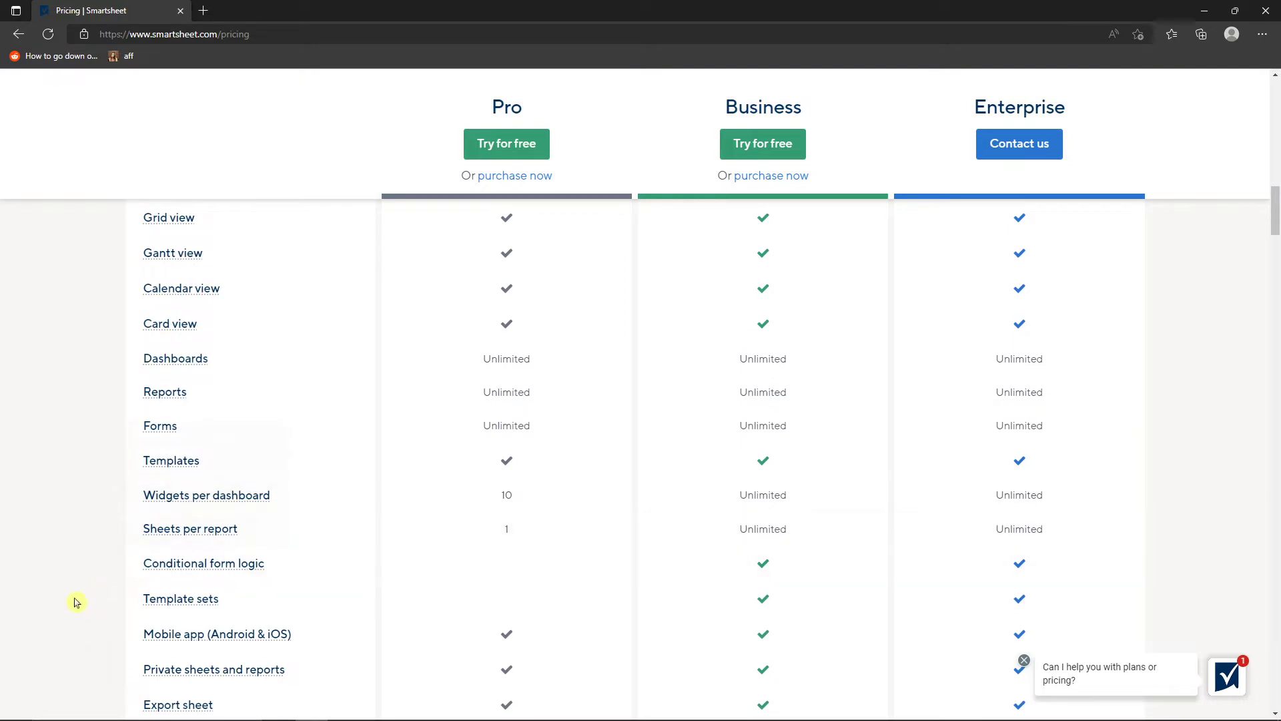
{"action": "scroll", "coordinate": [117, 567], "scroll_direction": "up", "scroll_amount": 2}
{"action": "scroll", "coordinate": [127, 566], "scroll_direction": "down", "scroll_amount": 4}
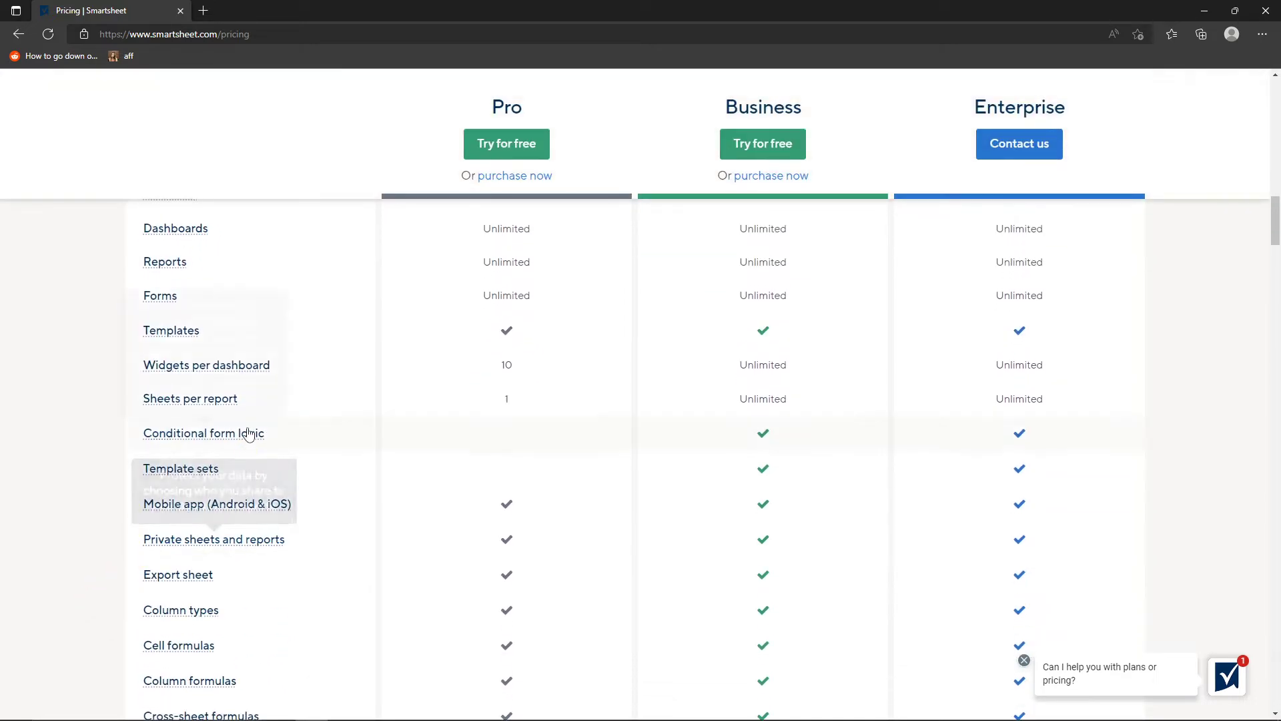
{"action": "mouse_move", "coordinate": [235, 459]}
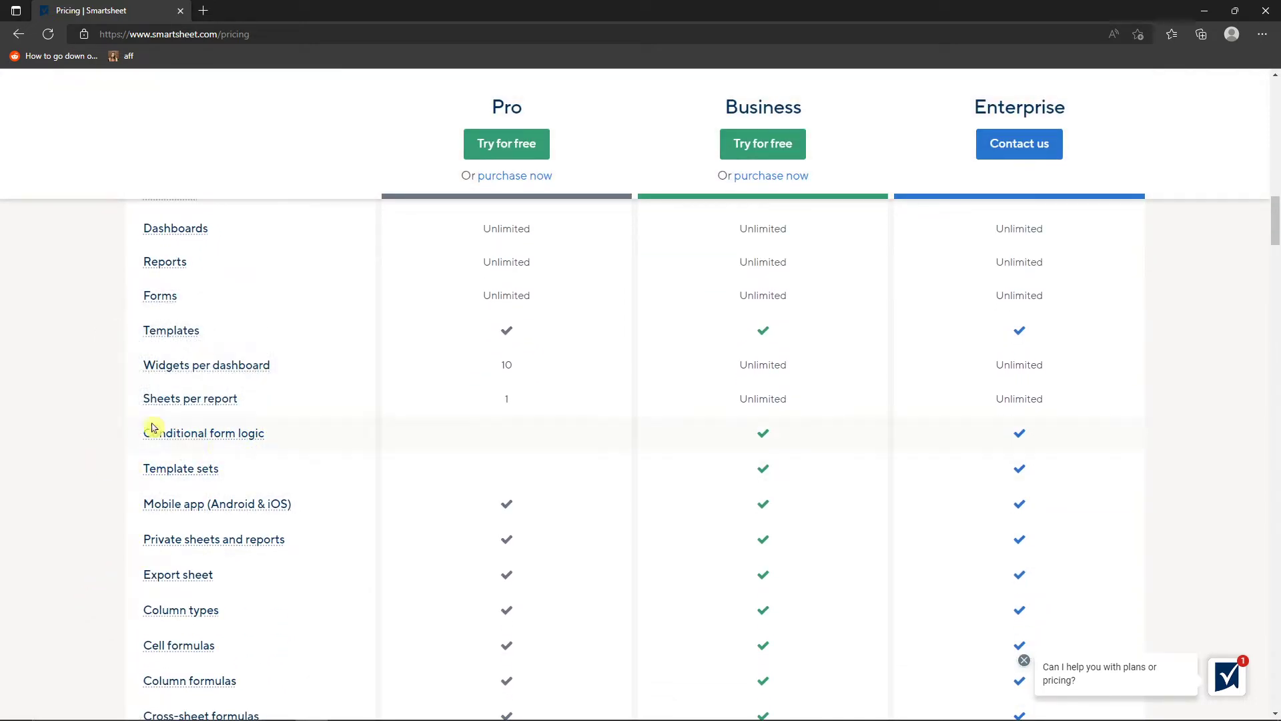
Scroll through the Pro, Business and Enterprise feature comparison rows.
{"action": "scroll", "coordinate": [403, 458], "scroll_direction": "down", "scroll_amount": 10}
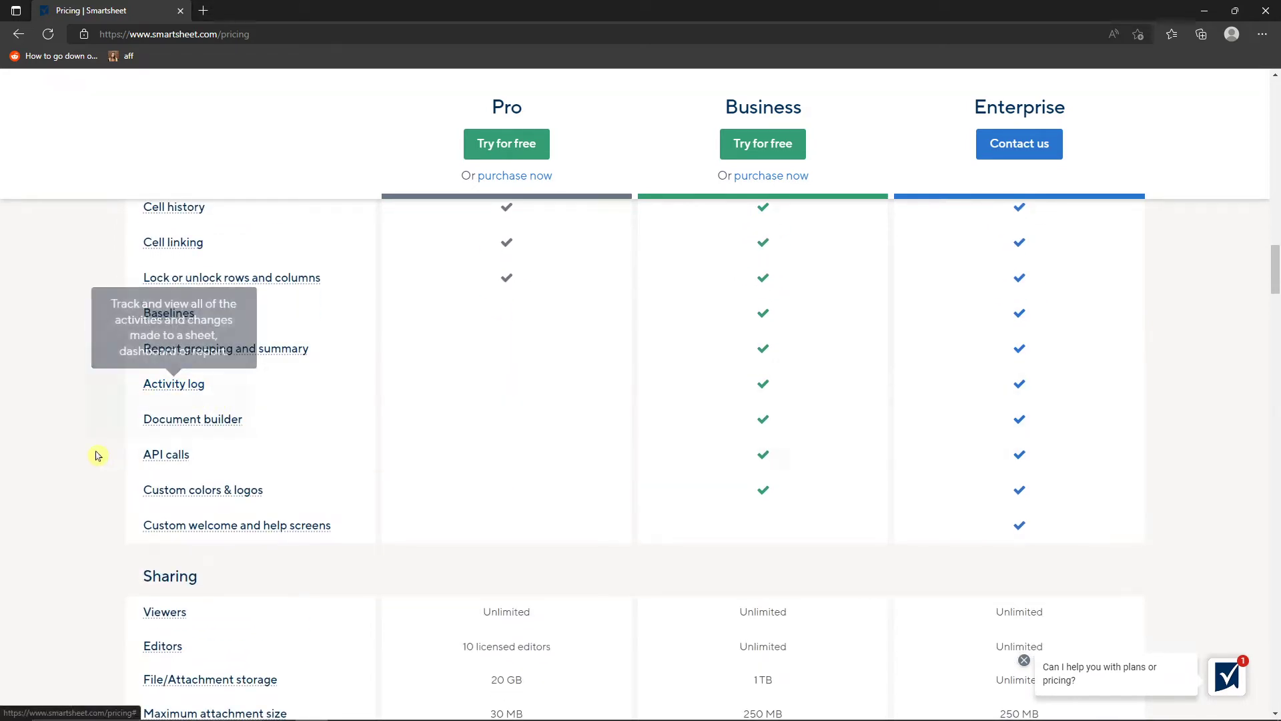
{"action": "scroll", "coordinate": [98, 426], "scroll_direction": "down", "scroll_amount": 4}
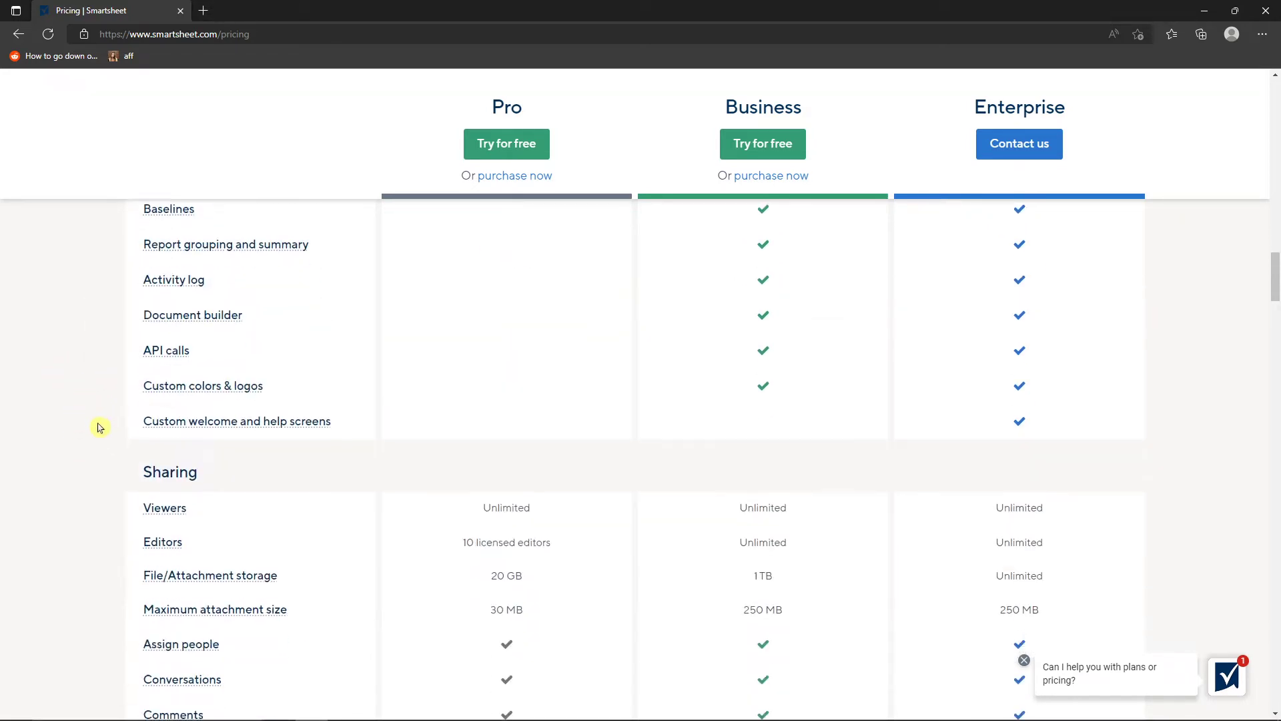
{"action": "scroll", "coordinate": [98, 427], "scroll_direction": "down", "scroll_amount": 5}
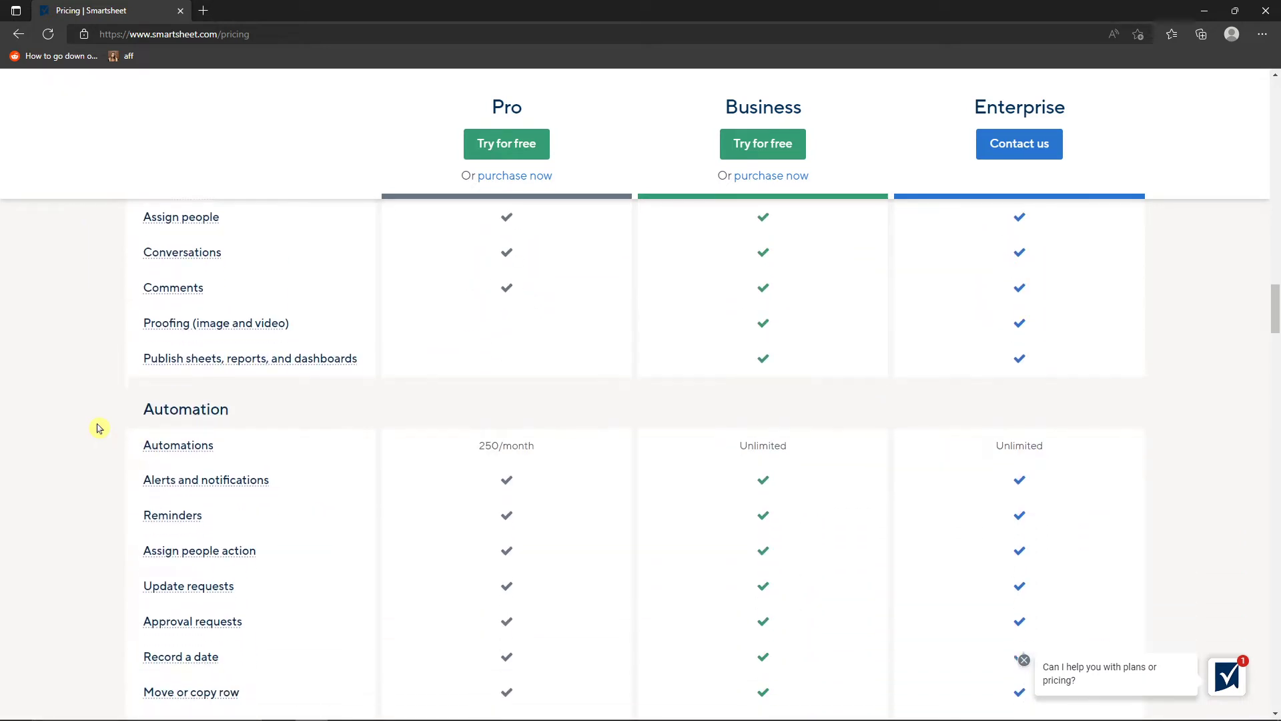
{"action": "scroll", "coordinate": [98, 427], "scroll_direction": "up", "scroll_amount": 1}
{"action": "mouse_move", "coordinate": [204, 374]}
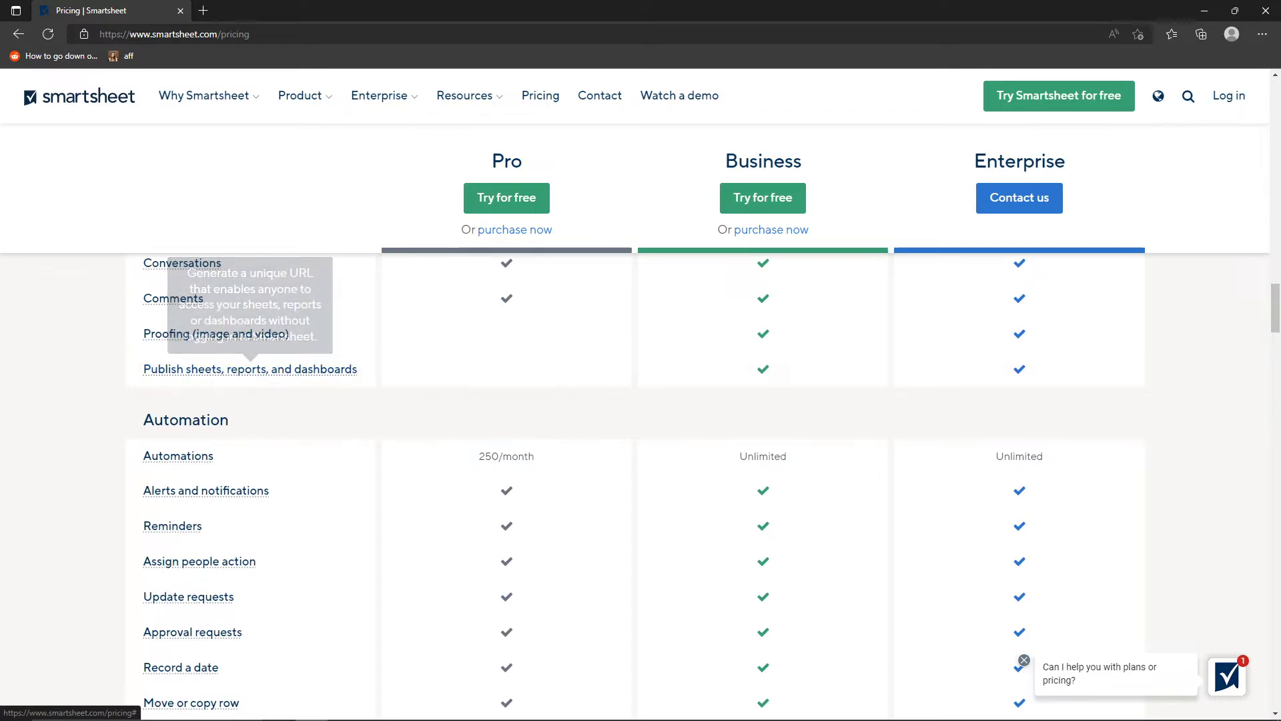
{"action": "scroll", "coordinate": [235, 539], "scroll_direction": "down", "scroll_amount": 4}
{"action": "scroll", "coordinate": [235, 539], "scroll_direction": "down", "scroll_amount": 12}
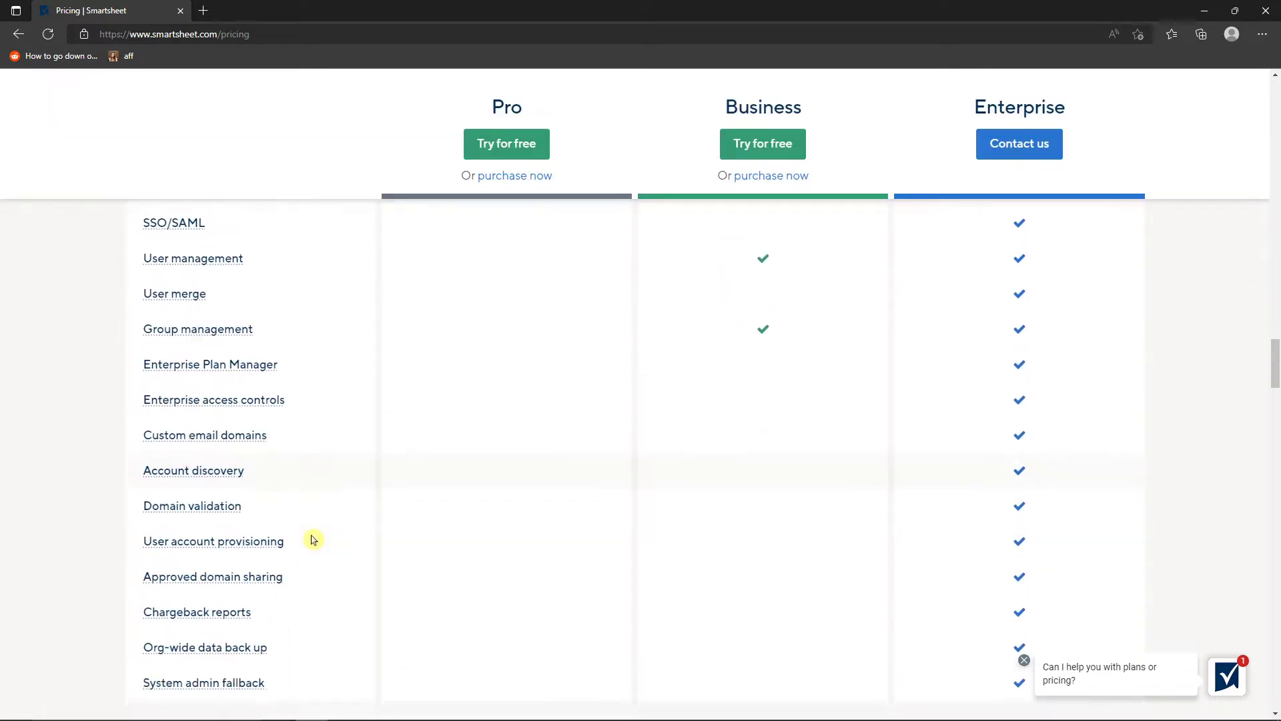
{"action": "scroll", "coordinate": [314, 538], "scroll_direction": "down", "scroll_amount": 3}
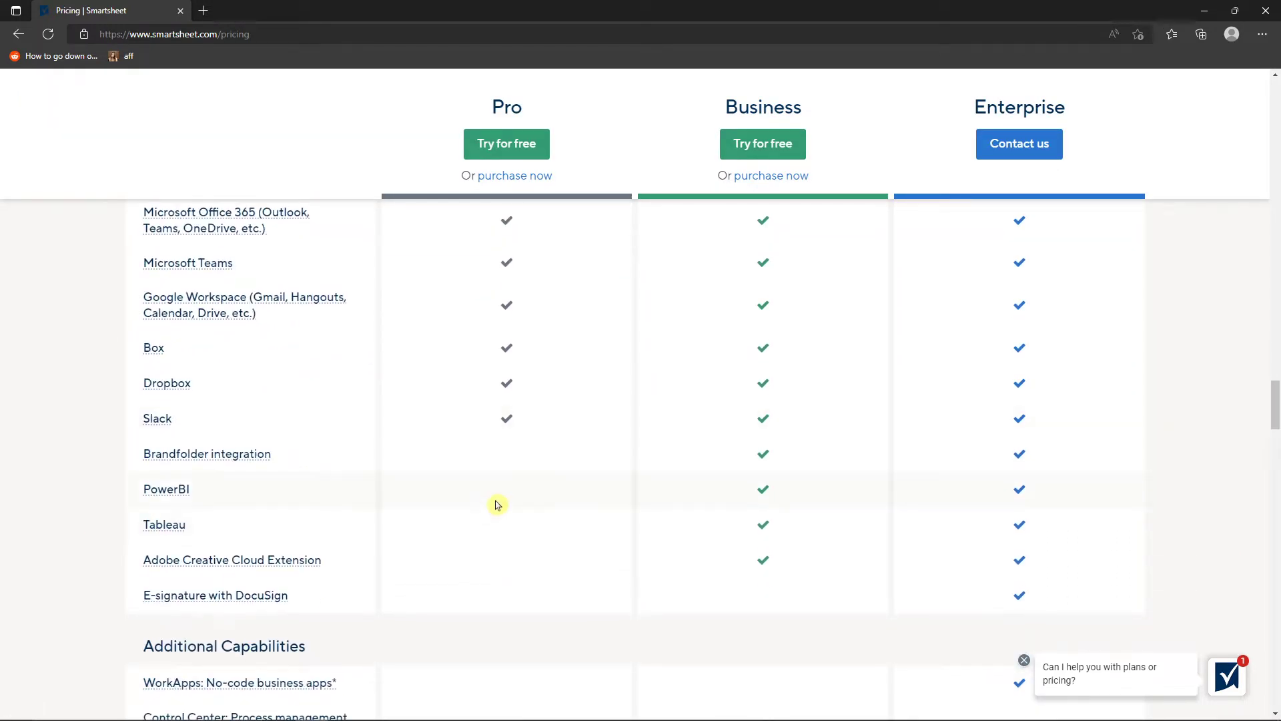
Read to the end of the comparison table, then scroll back up.
{"action": "scroll", "coordinate": [495, 506], "scroll_direction": "up", "scroll_amount": 4}
{"action": "scroll", "coordinate": [497, 507], "scroll_direction": "down", "scroll_amount": 4}
{"action": "scroll", "coordinate": [486, 524], "scroll_direction": "up", "scroll_amount": 2}
{"action": "scroll", "coordinate": [223, 511], "scroll_direction": "down", "scroll_amount": 2}
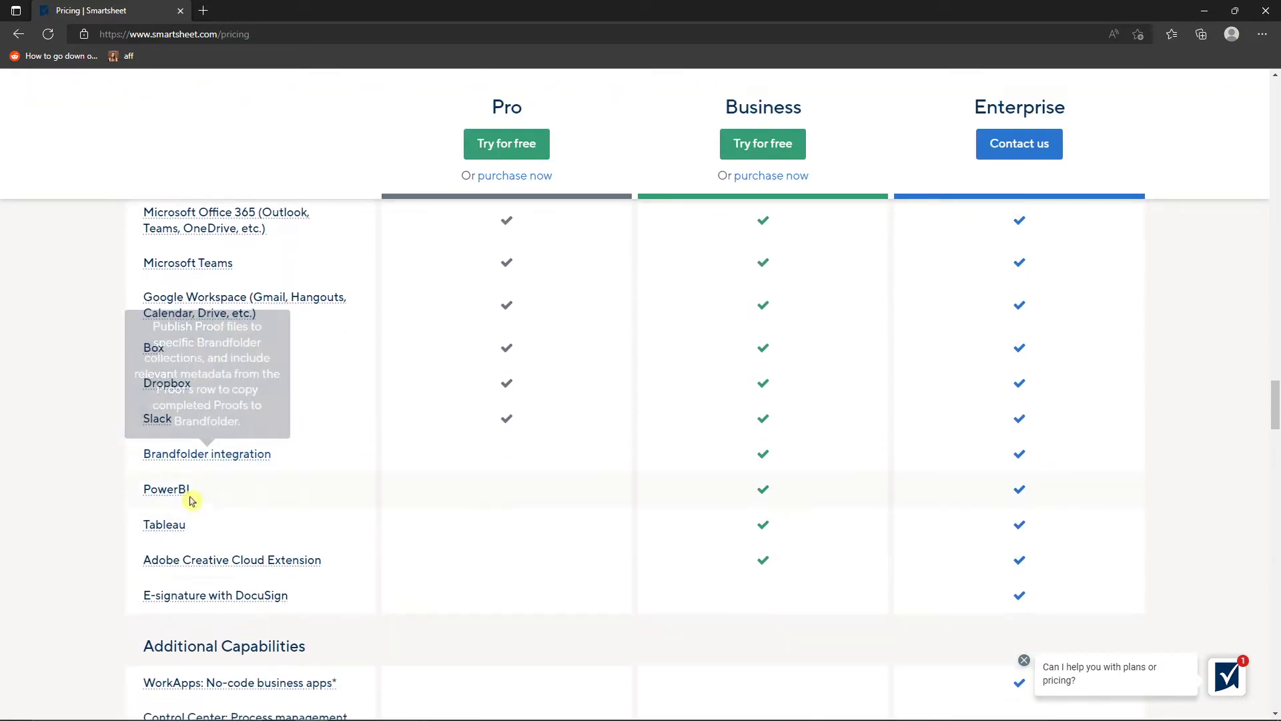
{"action": "mouse_move", "coordinate": [186, 497]}
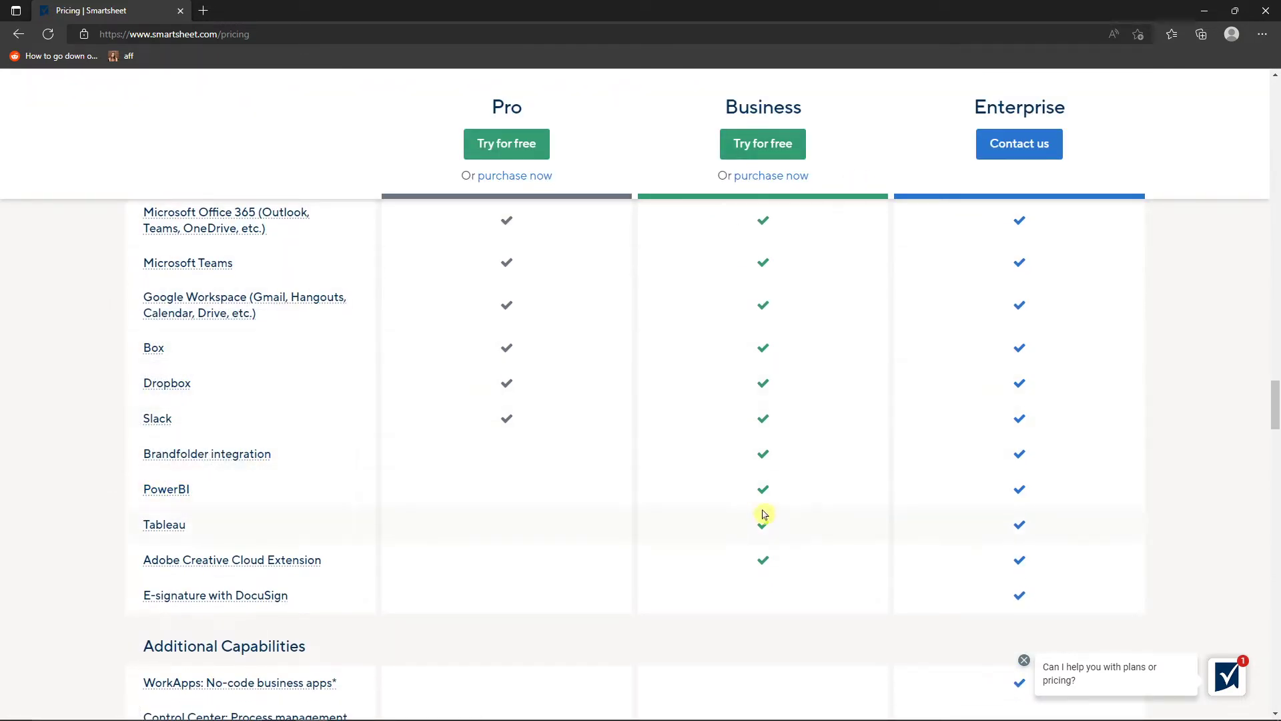
{"action": "scroll", "coordinate": [746, 506], "scroll_direction": "down", "scroll_amount": 8}
{"action": "scroll", "coordinate": [741, 506], "scroll_direction": "down", "scroll_amount": 4}
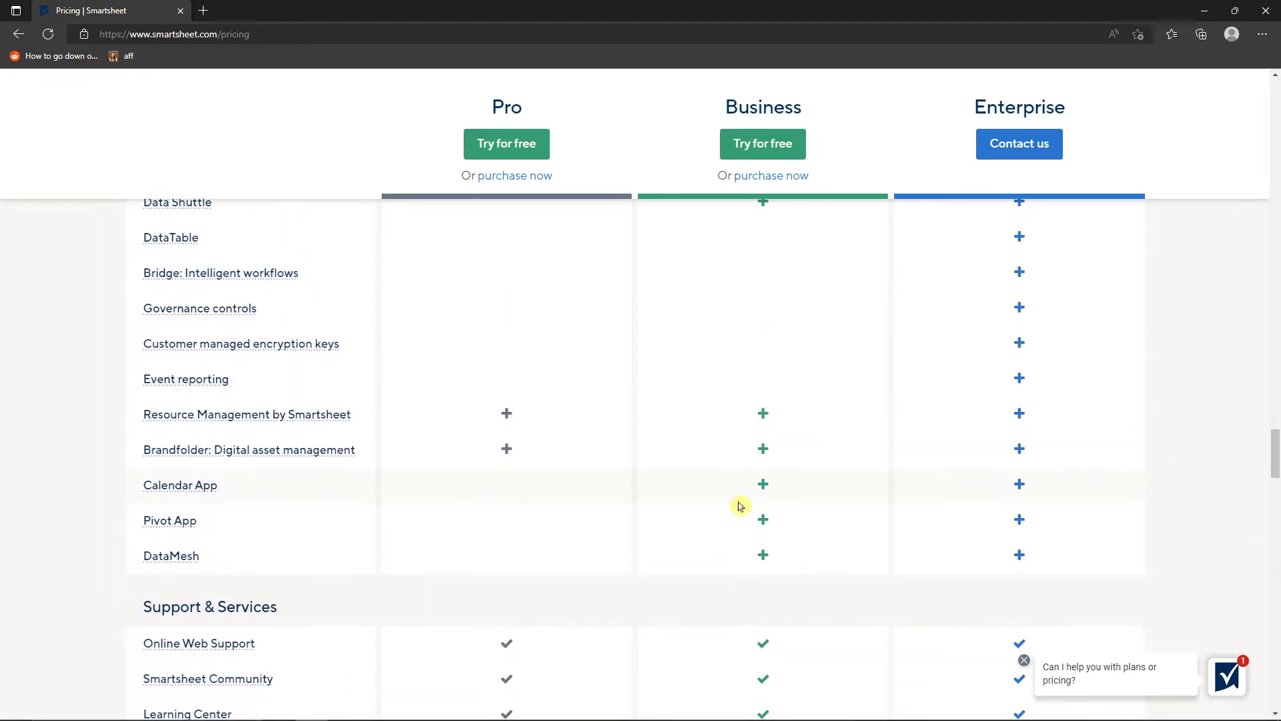
{"action": "scroll", "coordinate": [465, 403], "scroll_direction": "down", "scroll_amount": 4}
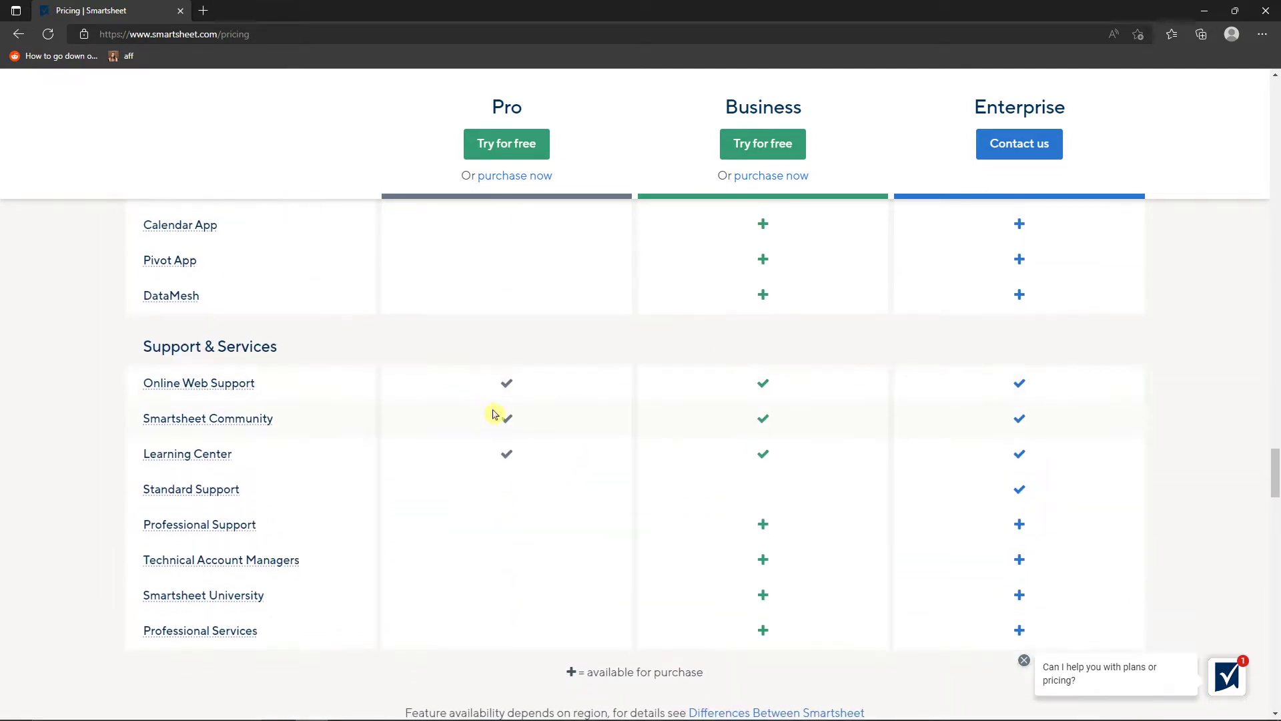
{"action": "scroll", "coordinate": [287, 600], "scroll_direction": "up", "scroll_amount": 20}
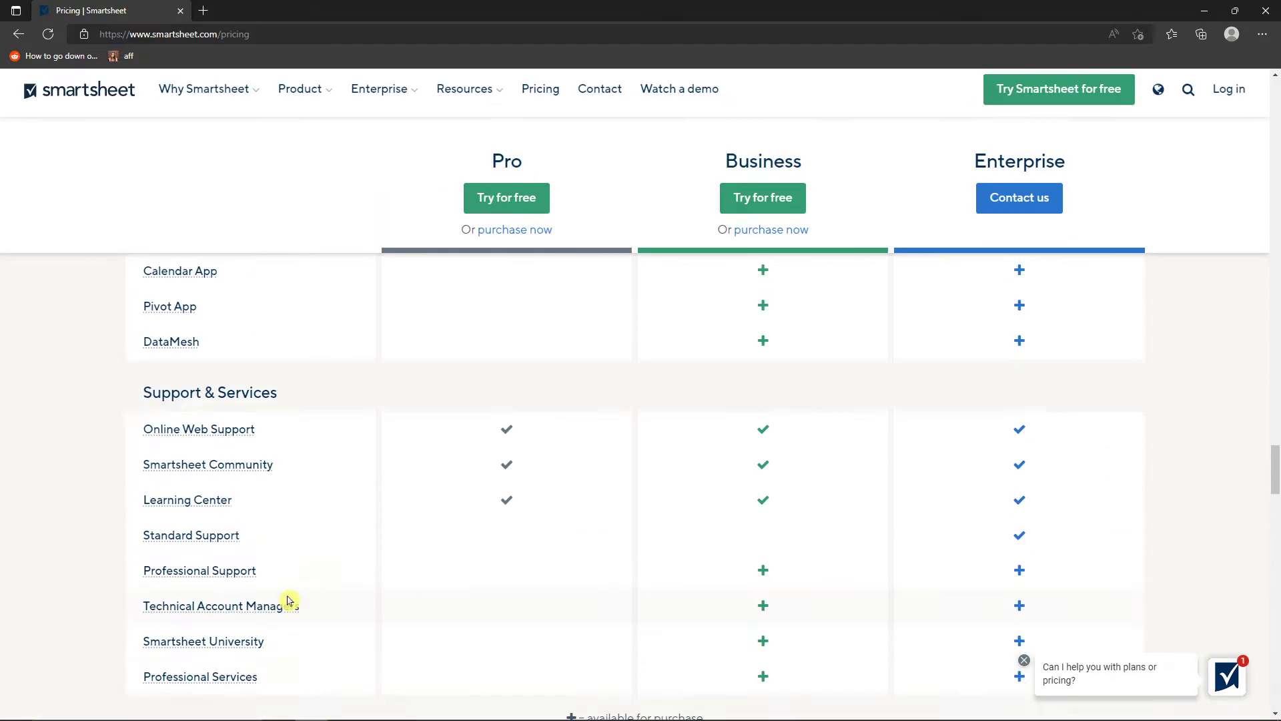
{"action": "scroll", "coordinate": [294, 599], "scroll_direction": "up", "scroll_amount": 15}
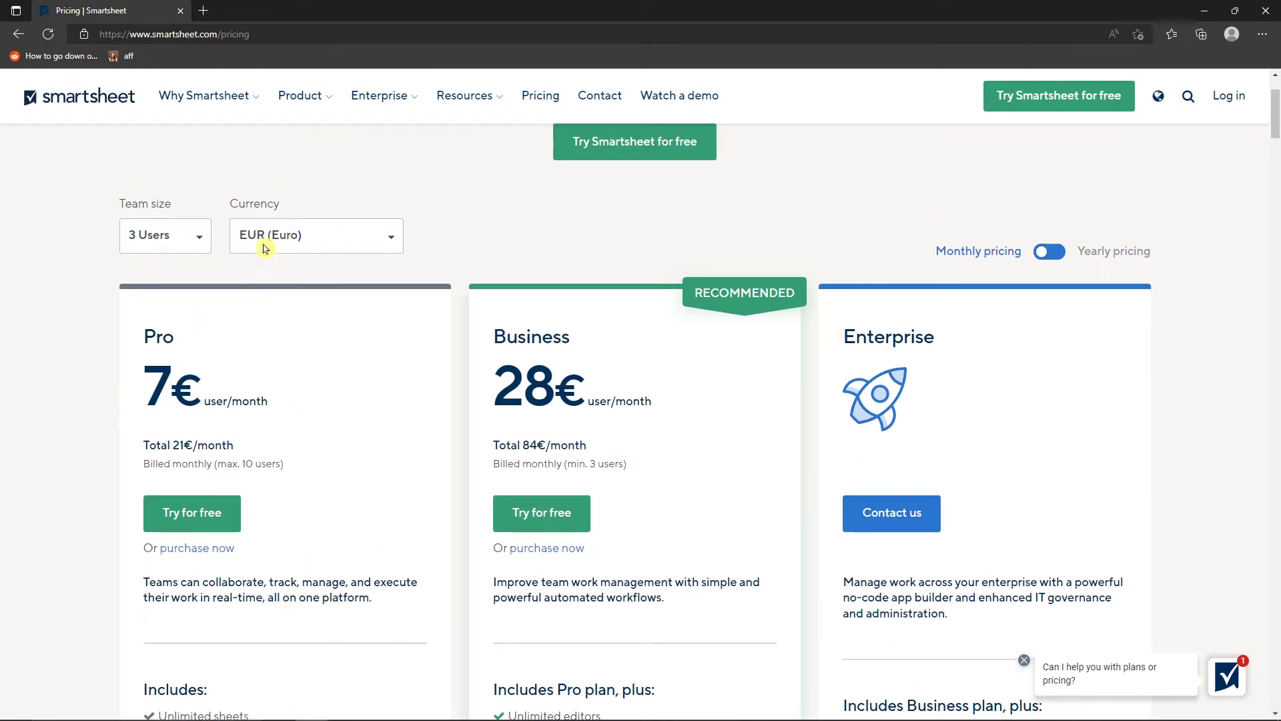
Keep 3 Users selected, then minimize the pricing window to reveal the Task Sheet.
{"action": "left_click", "coordinate": [122, 247]}
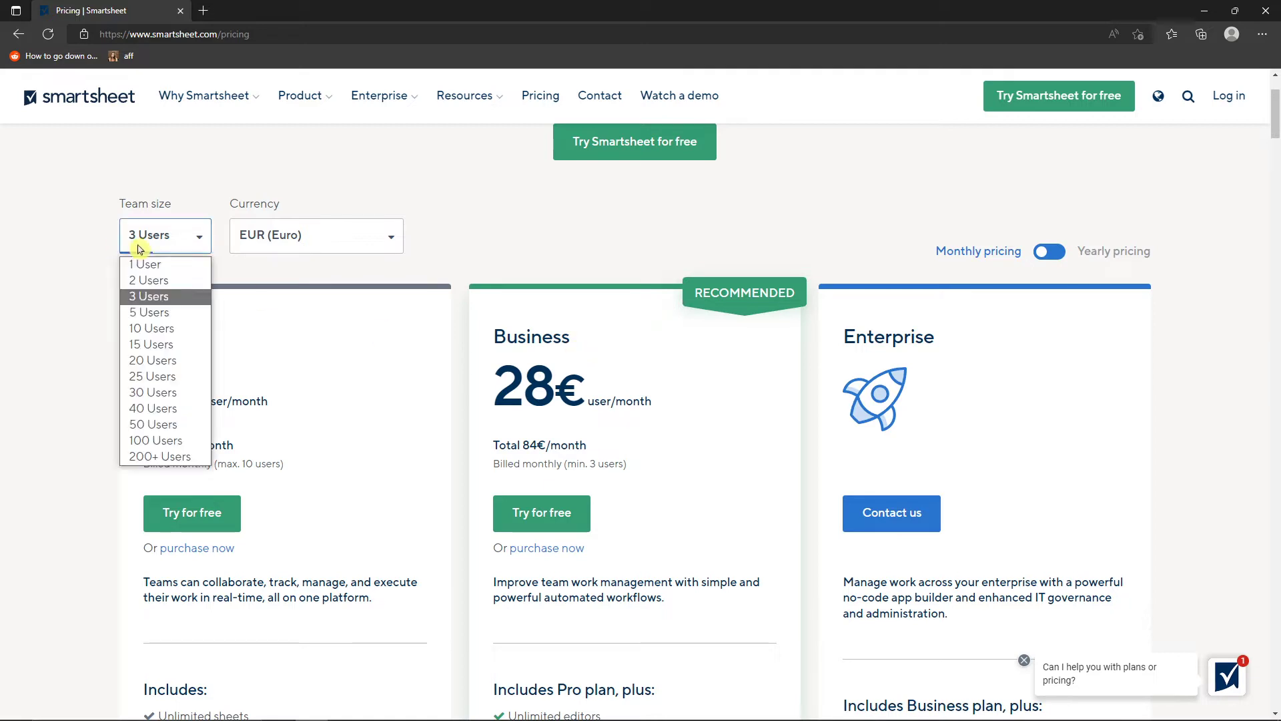
{"action": "left_click", "coordinate": [407, 270]}
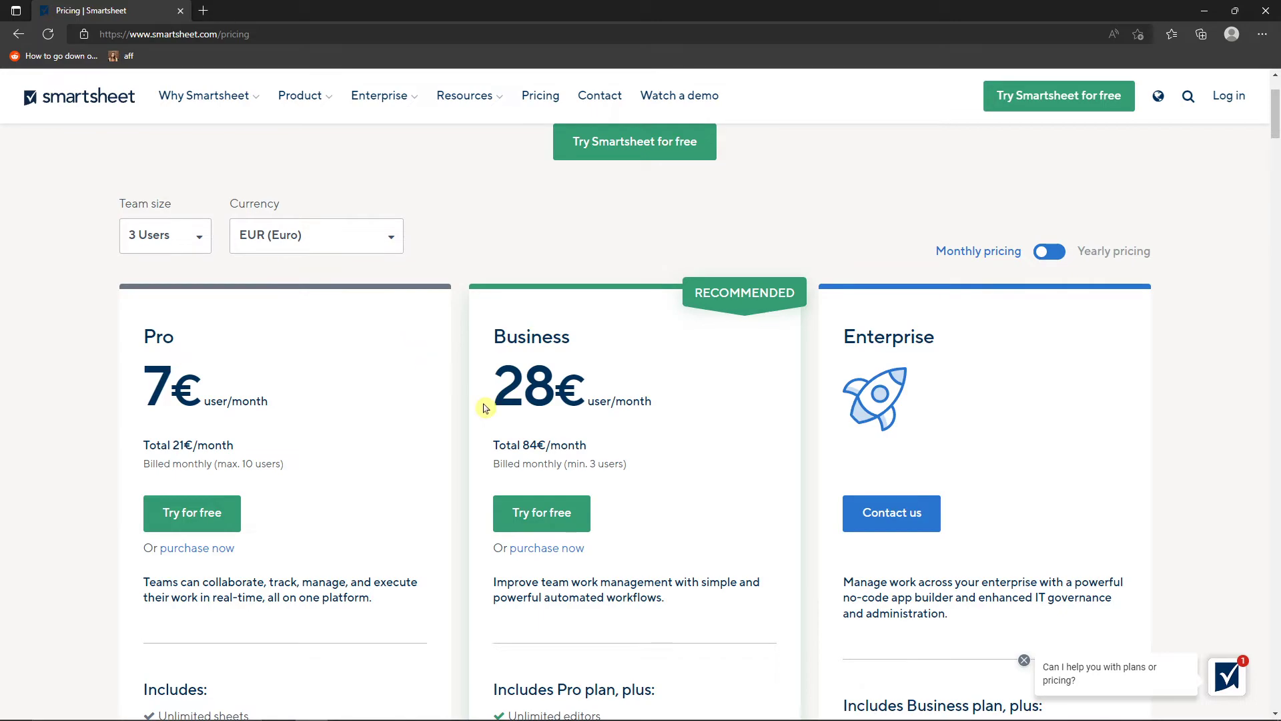
{"action": "scroll", "coordinate": [486, 403], "scroll_direction": "down", "scroll_amount": 8}
{"action": "scroll", "coordinate": [596, 437], "scroll_direction": "up", "scroll_amount": 8}
{"action": "scroll", "coordinate": [948, 473], "scroll_direction": "down", "scroll_amount": 5}
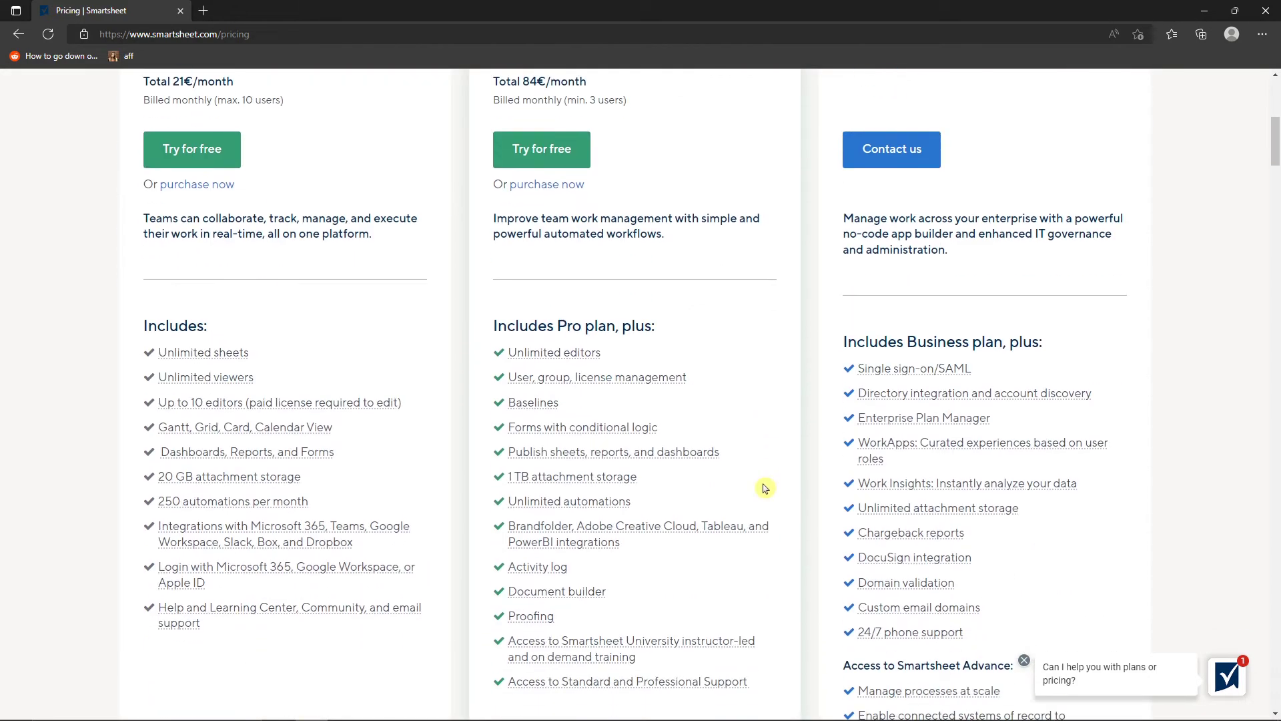
{"action": "scroll", "coordinate": [816, 401], "scroll_direction": "up", "scroll_amount": 8}
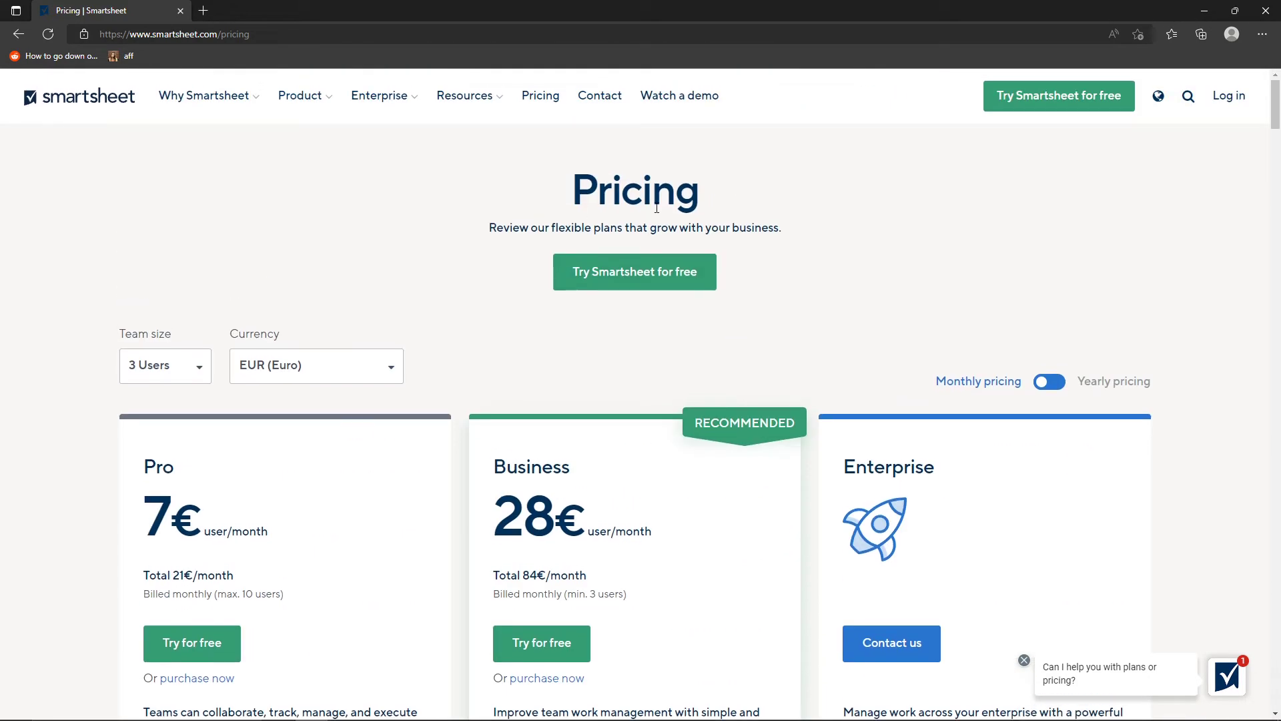
{"action": "left_click", "coordinate": [1202, 8]}
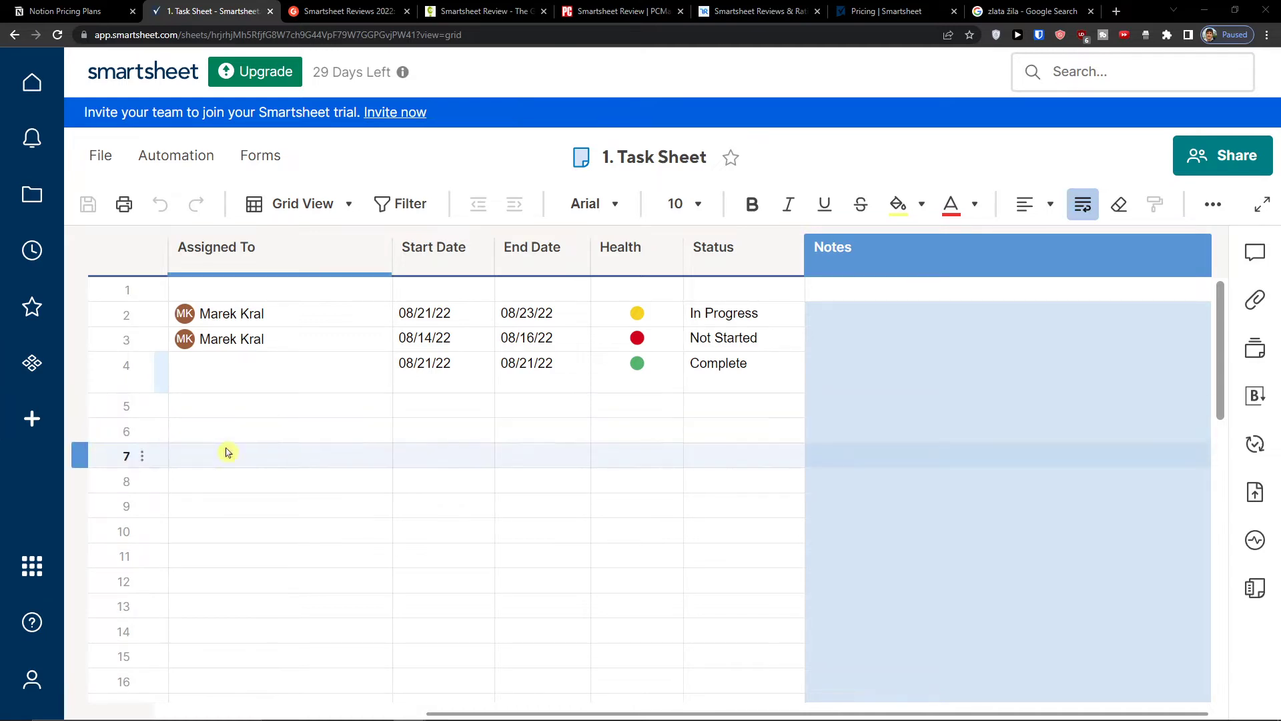
Select the Assigned To through End Date cells in rows 3–4.
{"action": "scroll", "coordinate": [277, 443], "scroll_direction": "down", "scroll_amount": 1}
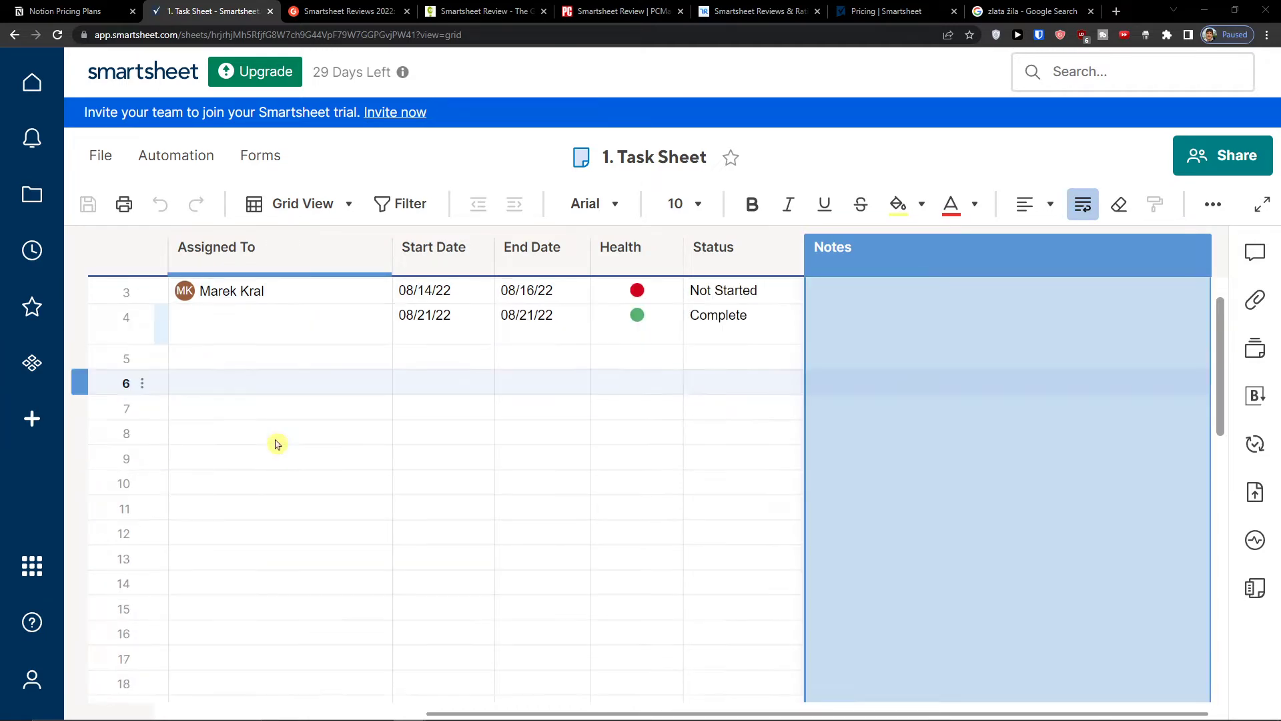
{"action": "scroll", "coordinate": [406, 403], "scroll_direction": "up", "scroll_amount": 1}
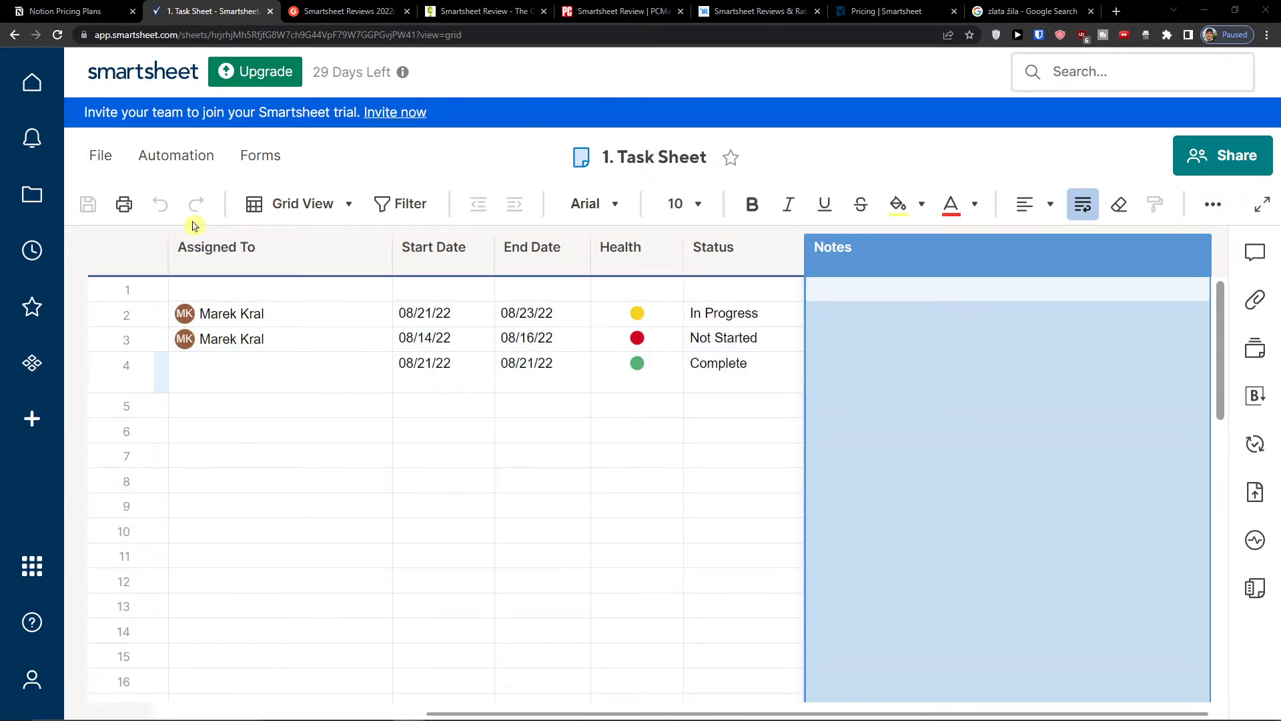
{"action": "left_click", "coordinate": [796, 471]}
{"action": "left_click", "coordinate": [581, 386]}
{"action": "left_click_drag", "start_coordinate": [584, 389], "coordinate": [366, 283]}
Select row 4, drag it and drop it back in place, then go Home.
{"action": "left_click", "coordinate": [278, 378]}
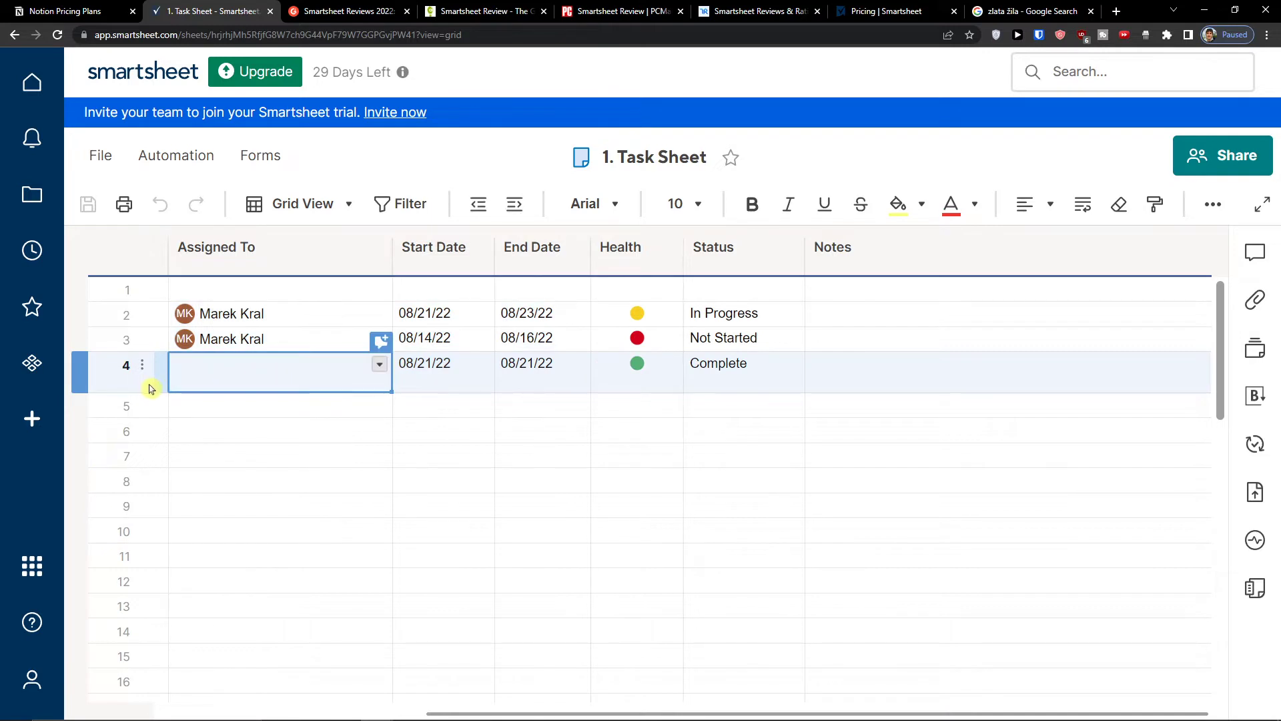
{"action": "left_click", "coordinate": [79, 385]}
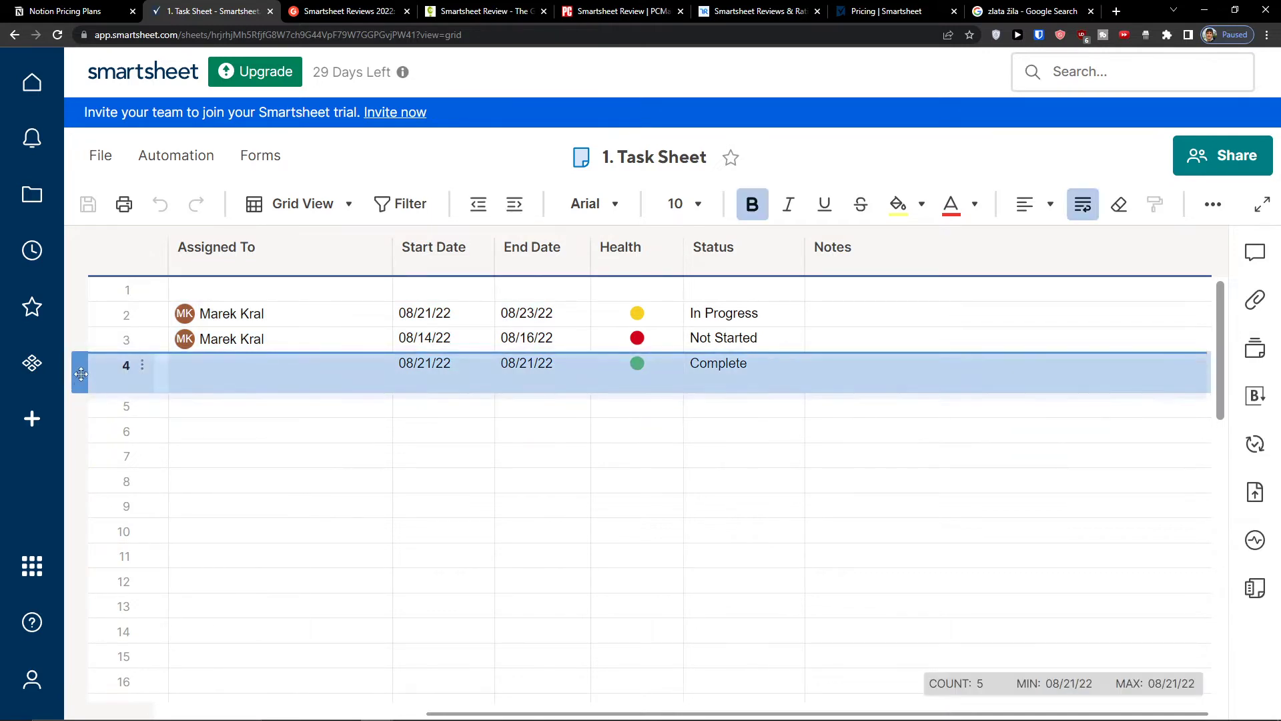
{"action": "mouse_move", "coordinate": [81, 374]}
{"action": "left_mouse_down"}
{"action": "mouse_move", "coordinate": [129, 381]}
{"action": "mouse_move", "coordinate": [132, 409]}
{"action": "mouse_move", "coordinate": [147, 382]}
{"action": "left_mouse_up"}
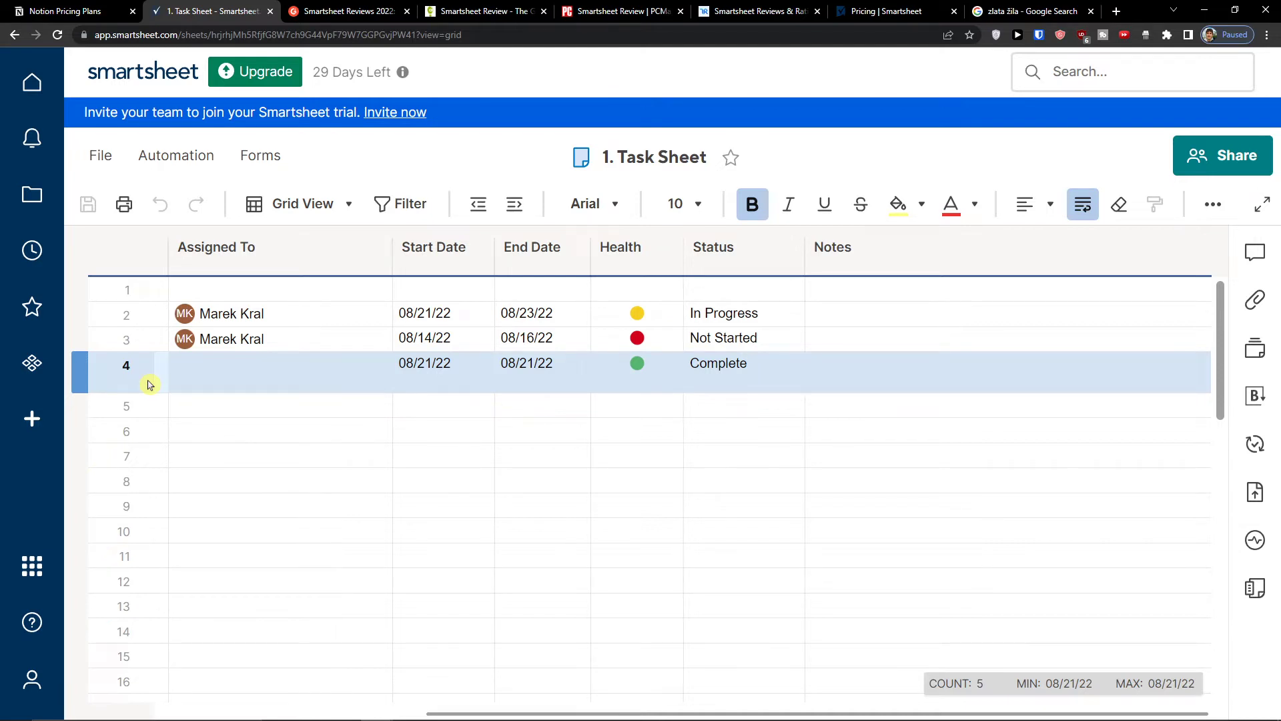
{"action": "left_click", "coordinate": [20, 92]}
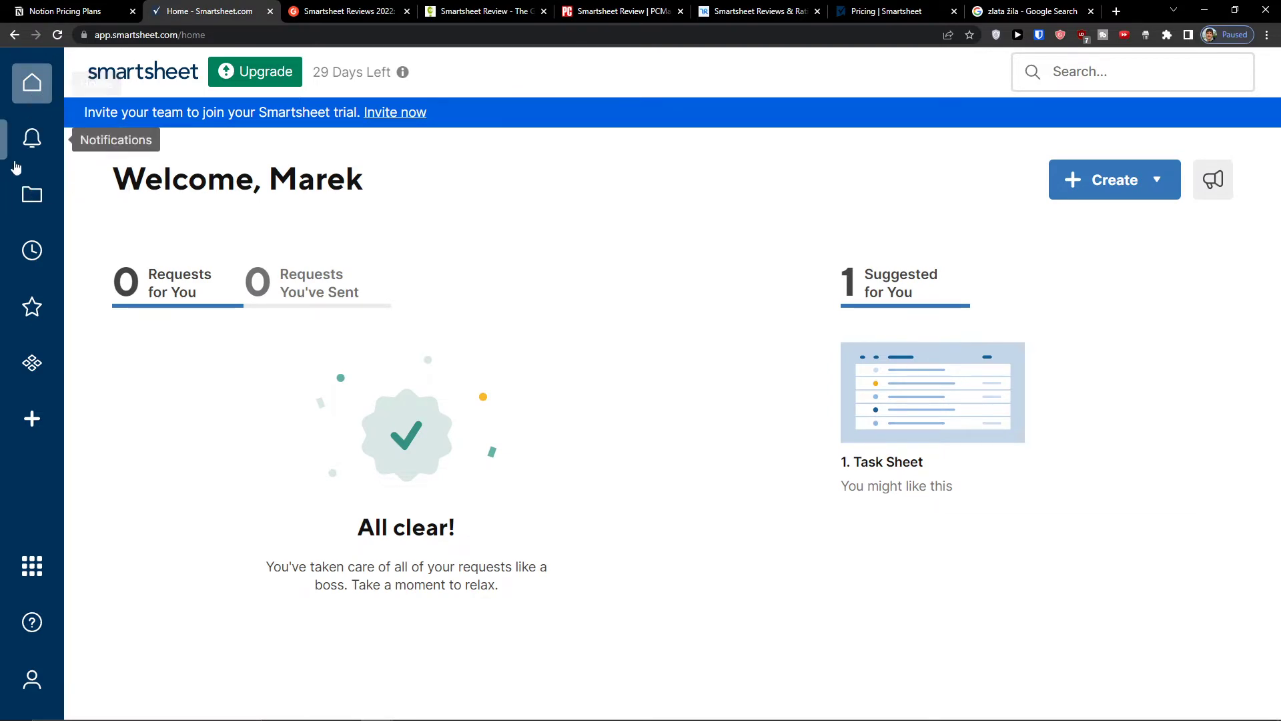
Check notifications, then browse WorkApps and open the empty Sheets folder.
{"action": "left_click", "coordinate": [23, 140]}
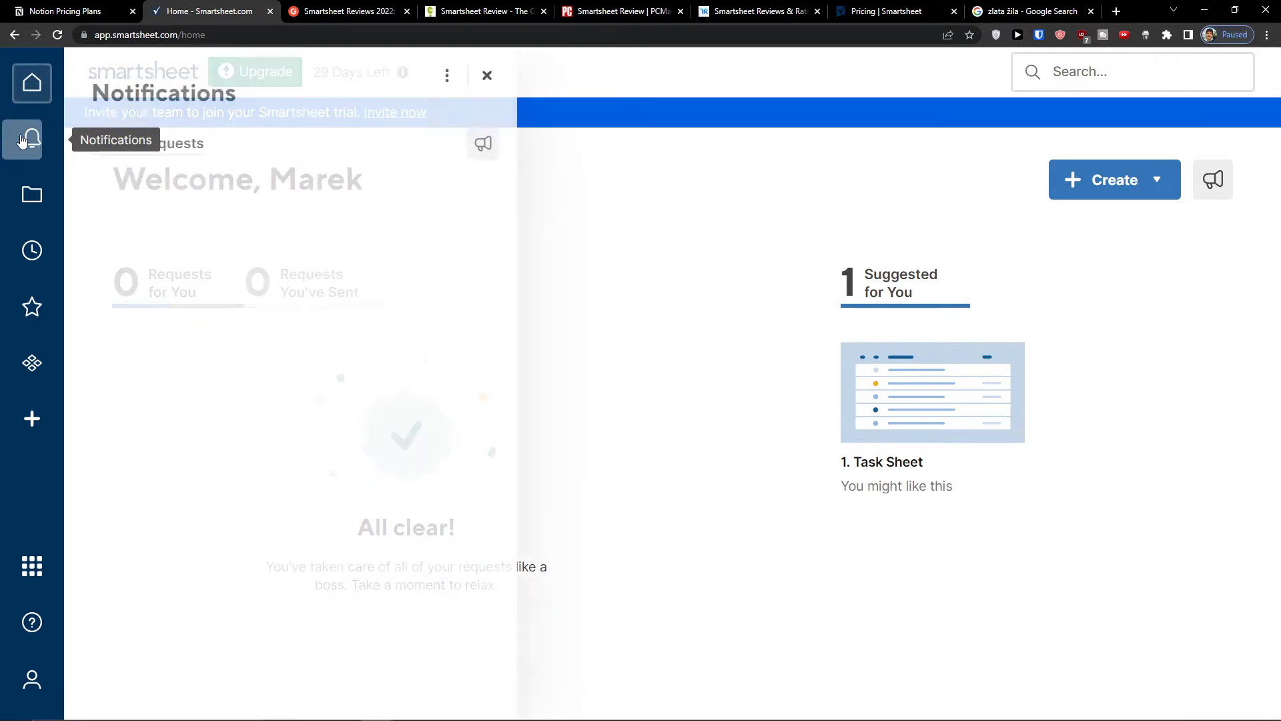
{"action": "left_click", "coordinate": [21, 198]}
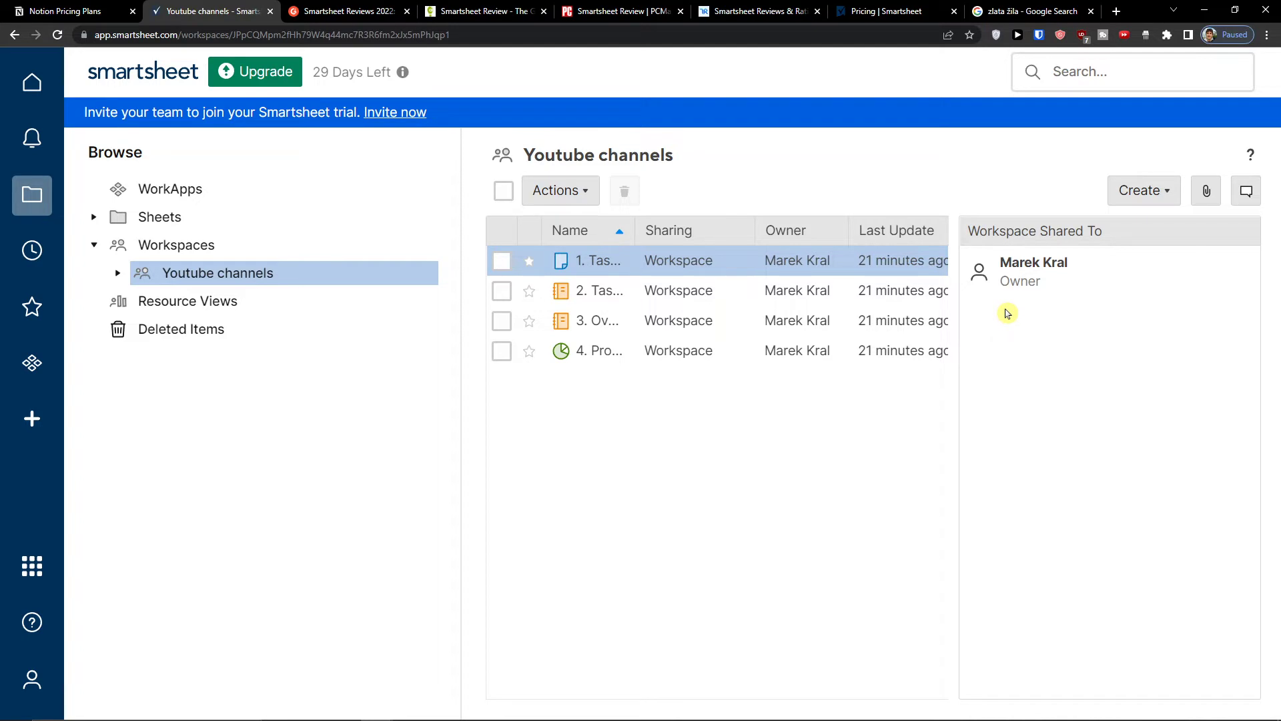
{"action": "left_click", "coordinate": [319, 188]}
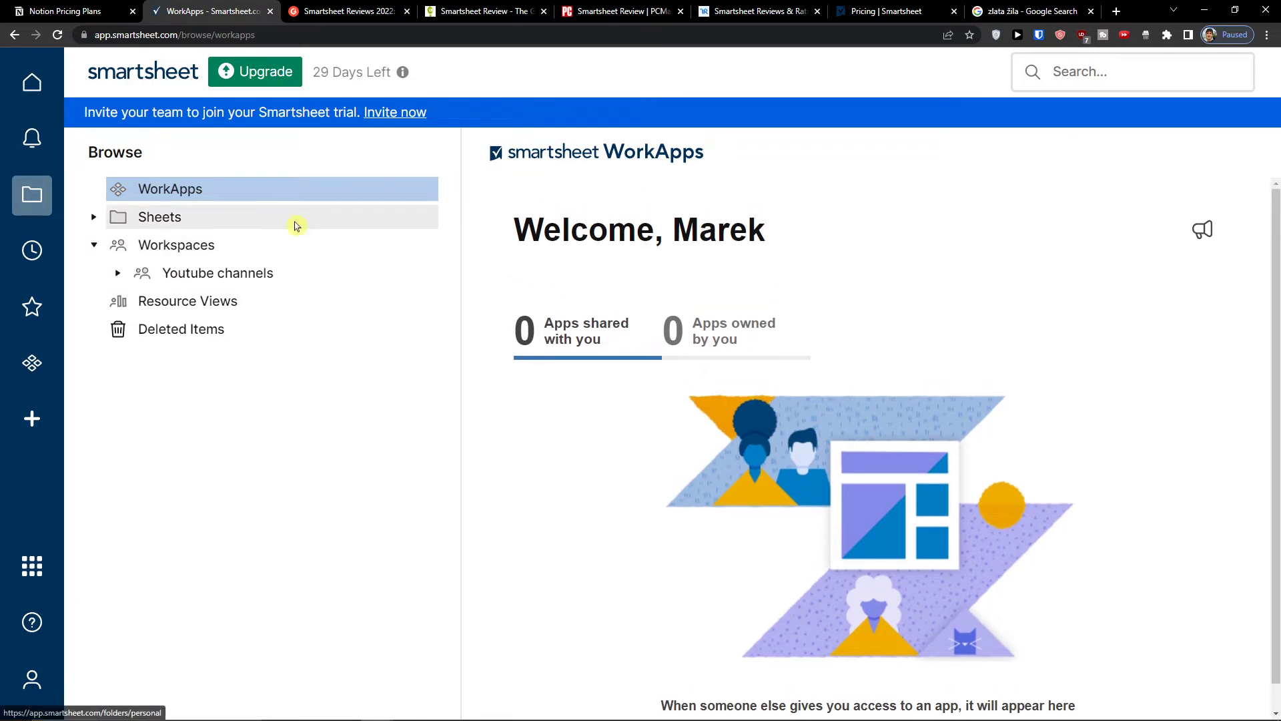
{"action": "left_click", "coordinate": [296, 226]}
{"action": "left_click", "coordinate": [93, 220]}
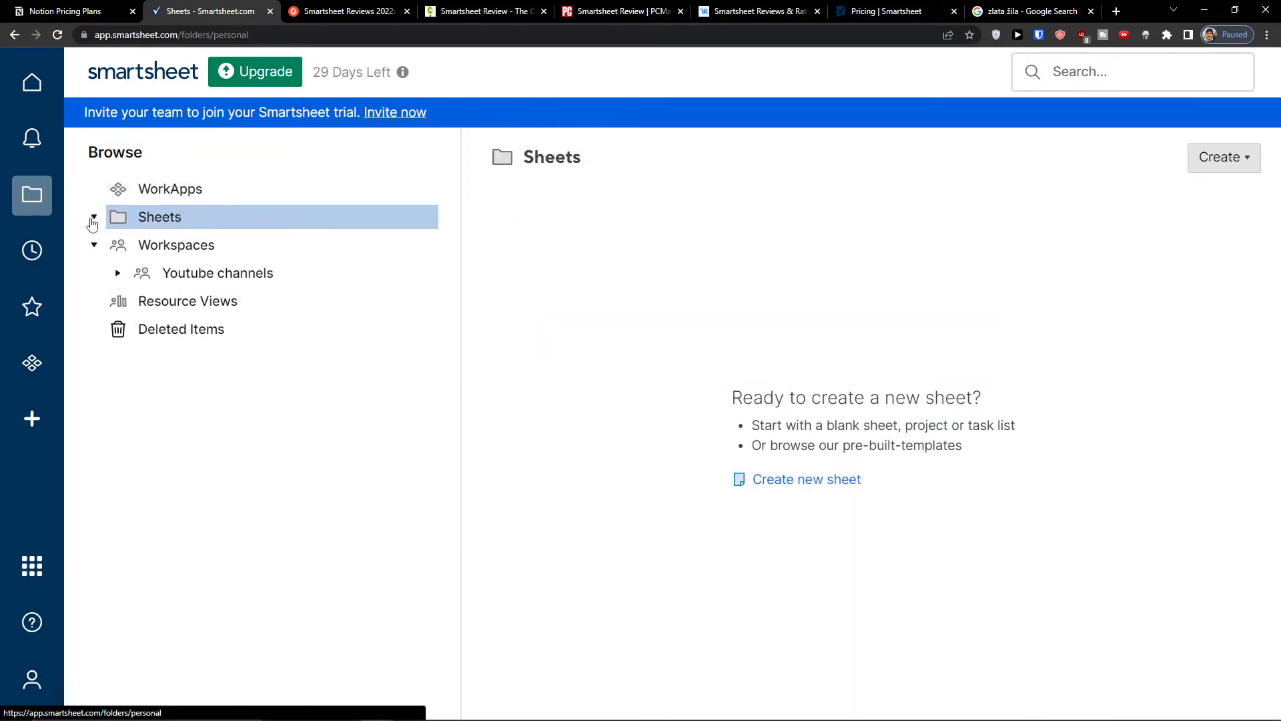
Open the Youtube channels workspace, widen its item list, view Create options, and open 1. Task Sheet.
{"action": "left_click", "coordinate": [205, 248]}
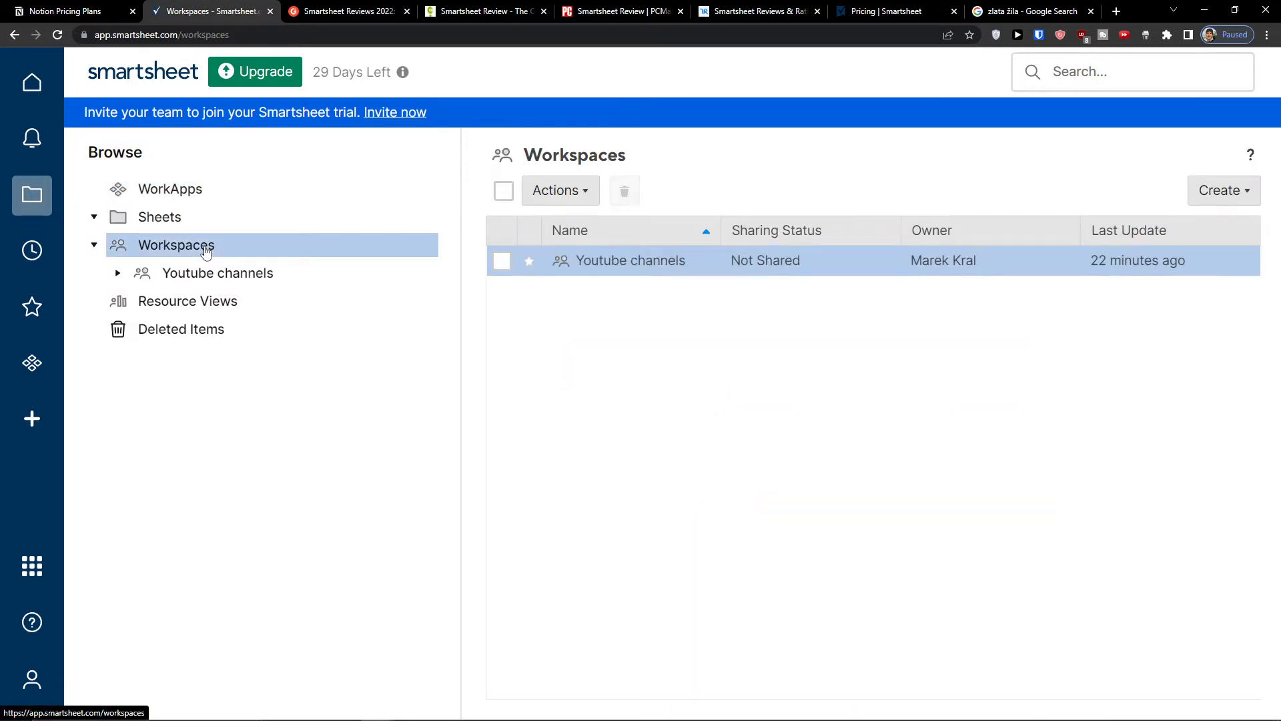
{"action": "left_click", "coordinate": [264, 280]}
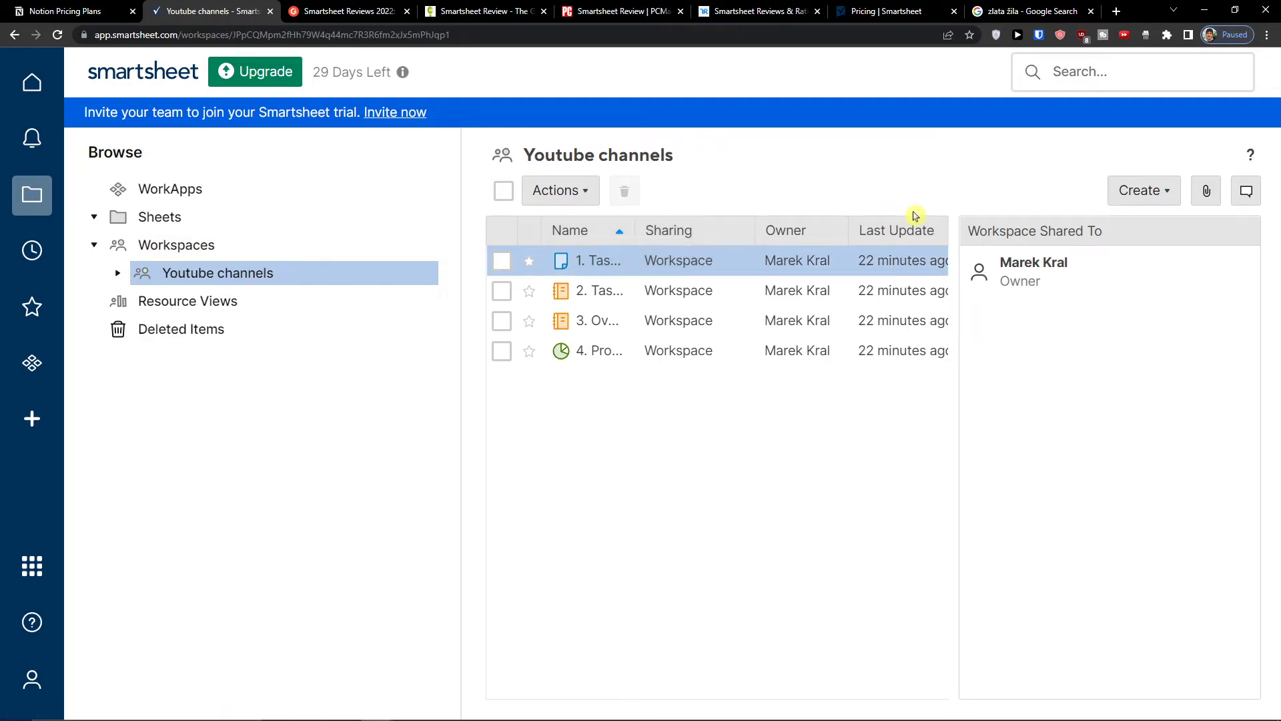
{"action": "left_click_drag", "start_coordinate": [461, 200], "coordinate": [284, 220]}
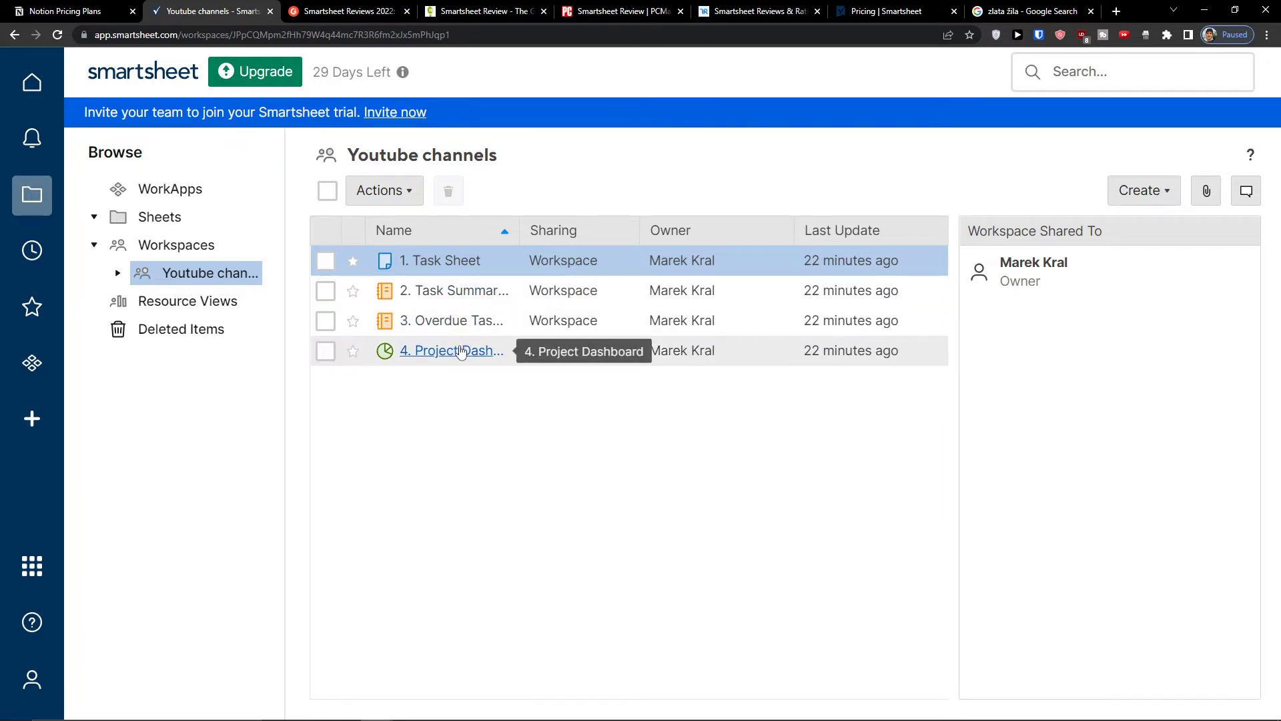
{"action": "left_click", "coordinate": [1180, 185]}
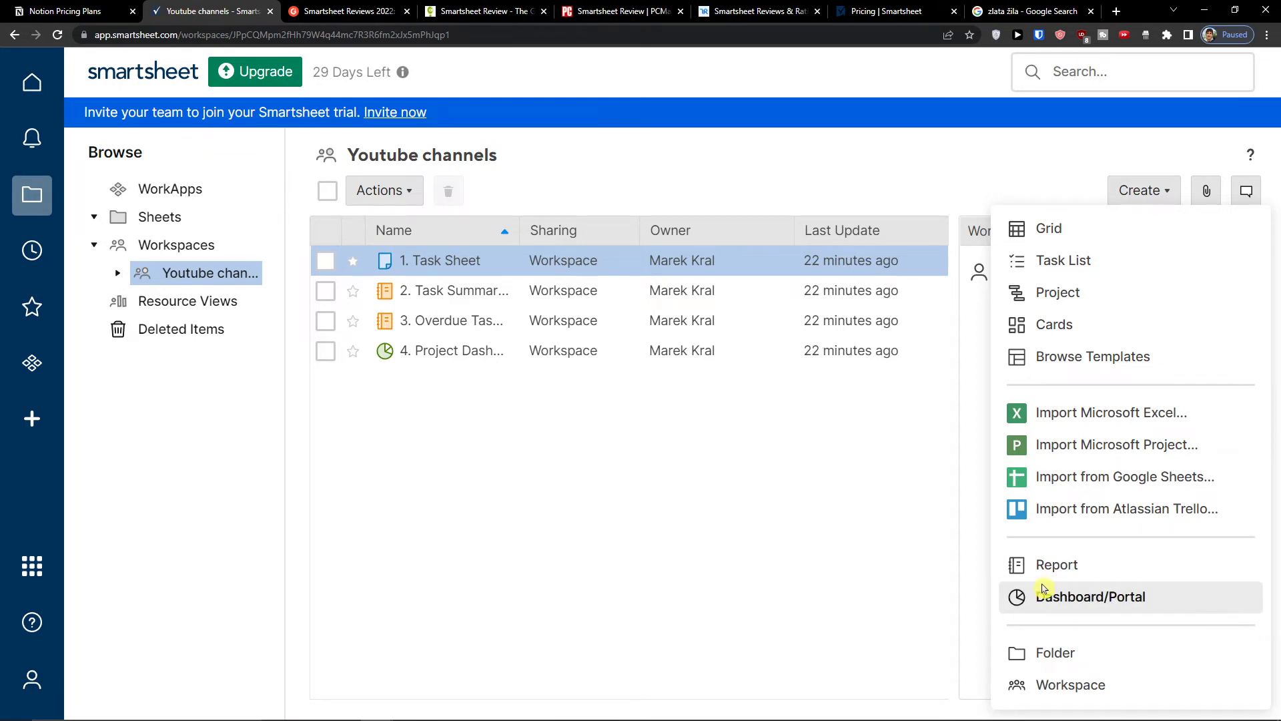
{"action": "left_click", "coordinate": [440, 261]}
Collapse and re-expand the Youtube marketing video subtasks.
{"action": "left_click", "coordinate": [840, 483]}
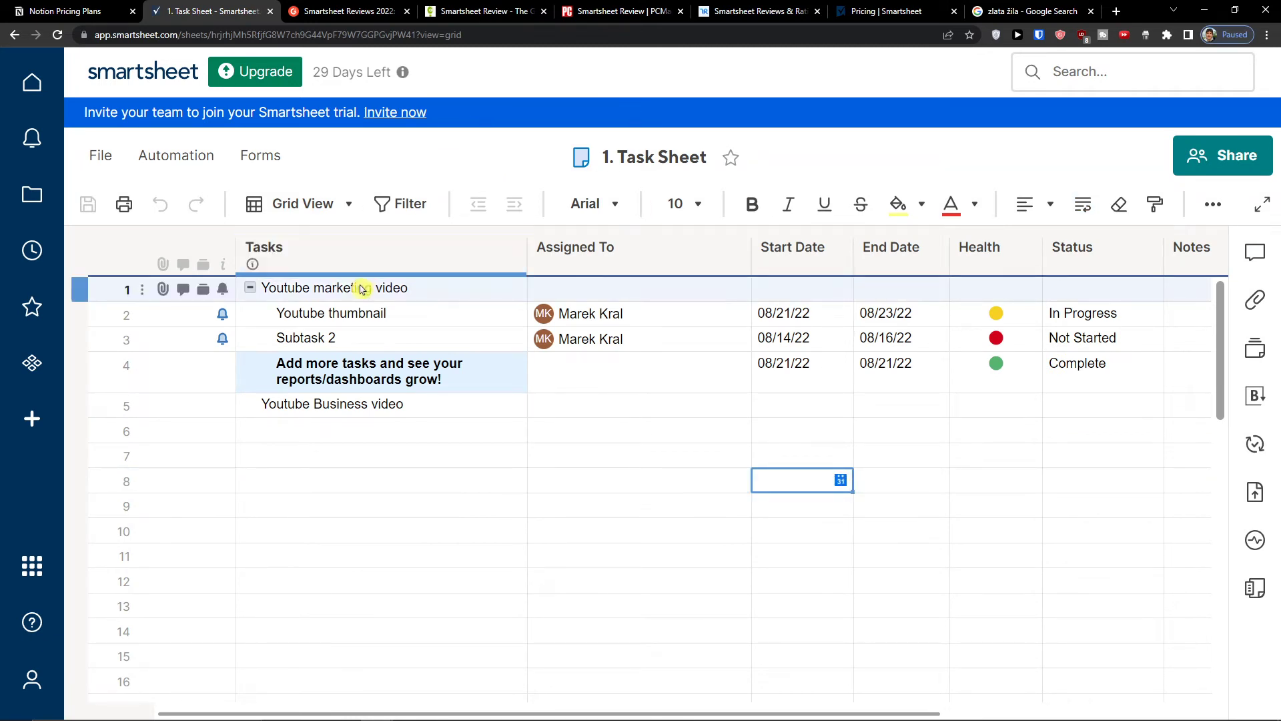
{"action": "left_click", "coordinate": [250, 287]}
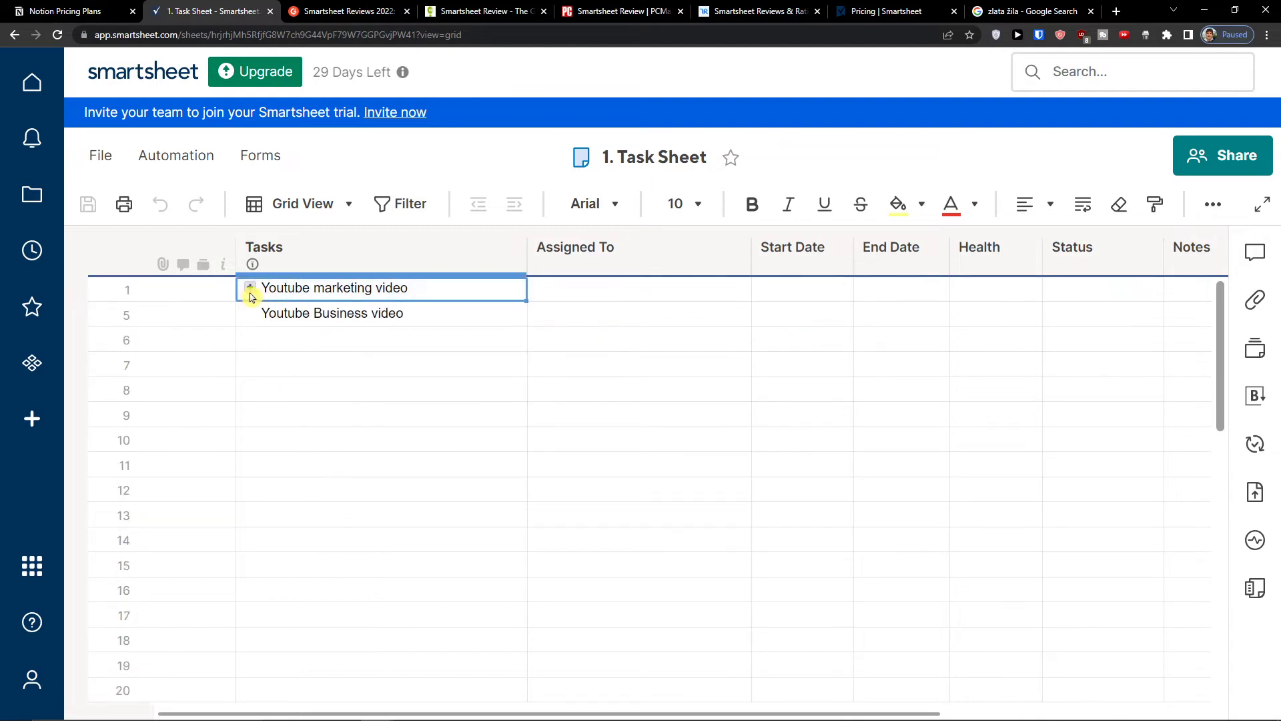
{"action": "left_click", "coordinate": [250, 288]}
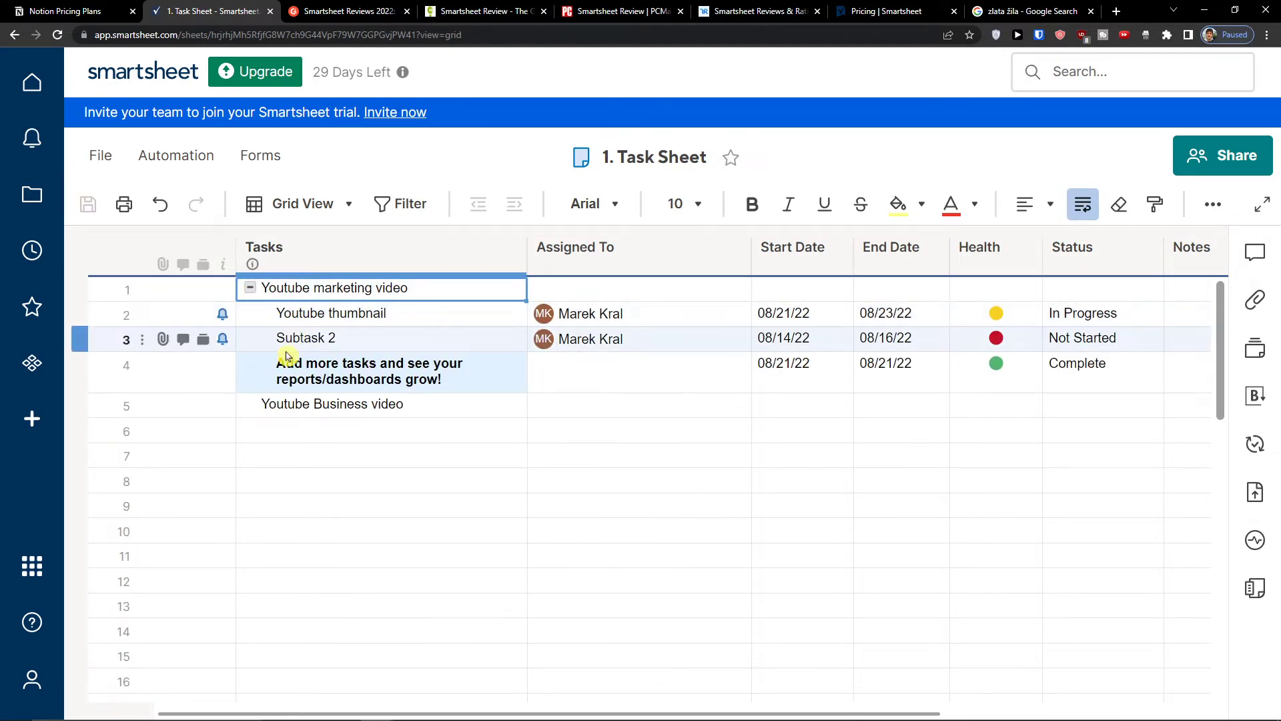
{"action": "left_click", "coordinate": [270, 435]}
Indent and outdent Youtube Business video, leaving it a top-level task in row 5.
{"action": "left_click", "coordinate": [269, 408]}
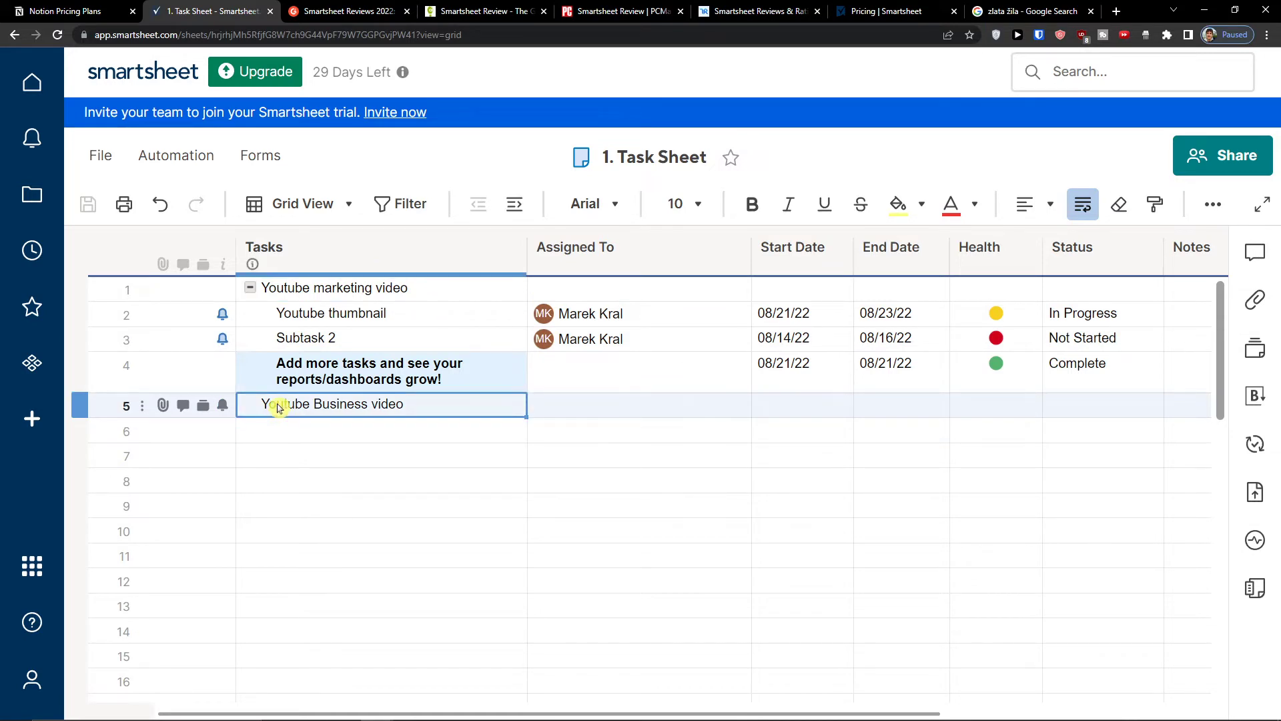
{"action": "left_click", "coordinate": [514, 208]}
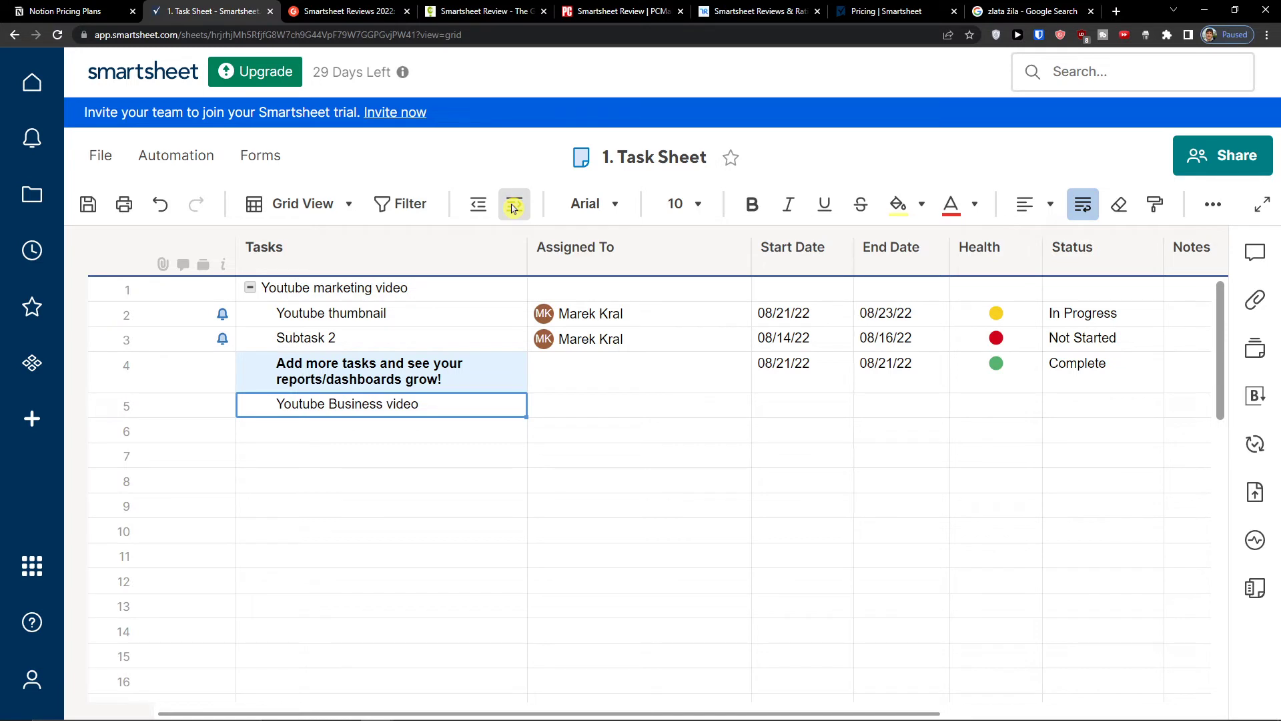
{"action": "left_click", "coordinate": [495, 208]}
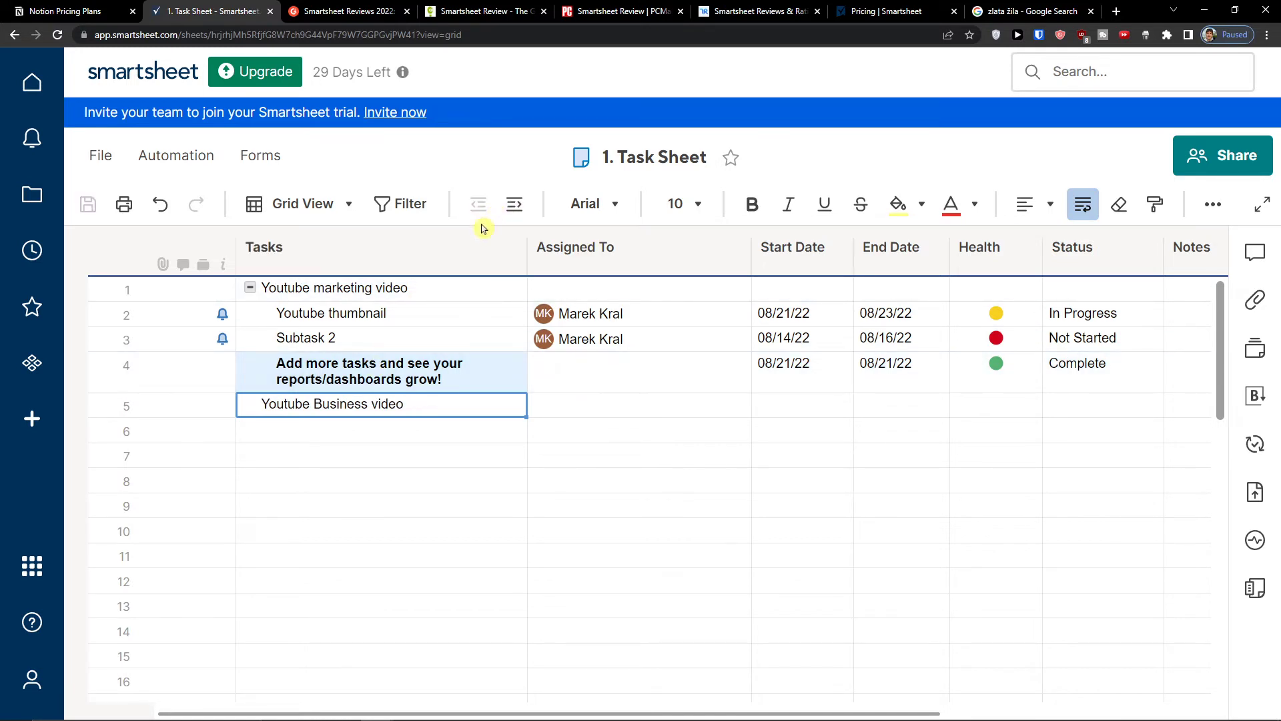
{"action": "left_click", "coordinate": [513, 204]}
{"action": "left_click", "coordinate": [252, 291]}
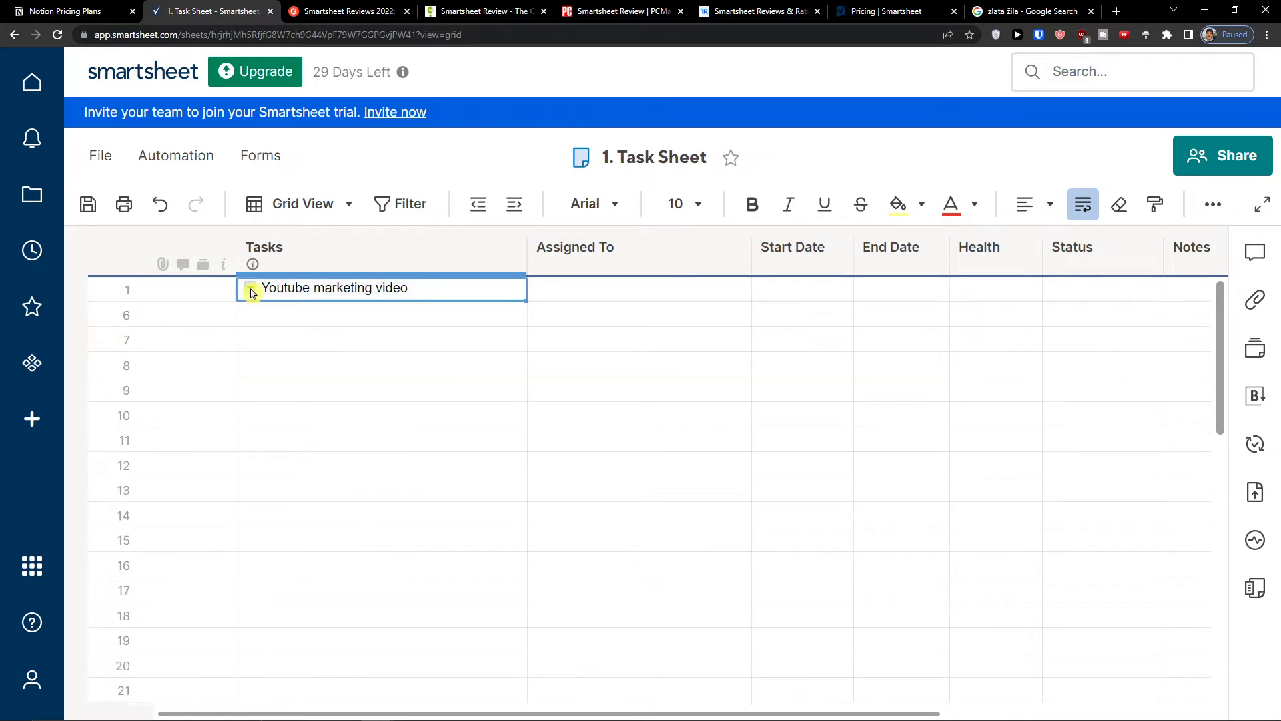
{"action": "left_click", "coordinate": [252, 291]}
{"action": "left_click", "coordinate": [478, 204]}
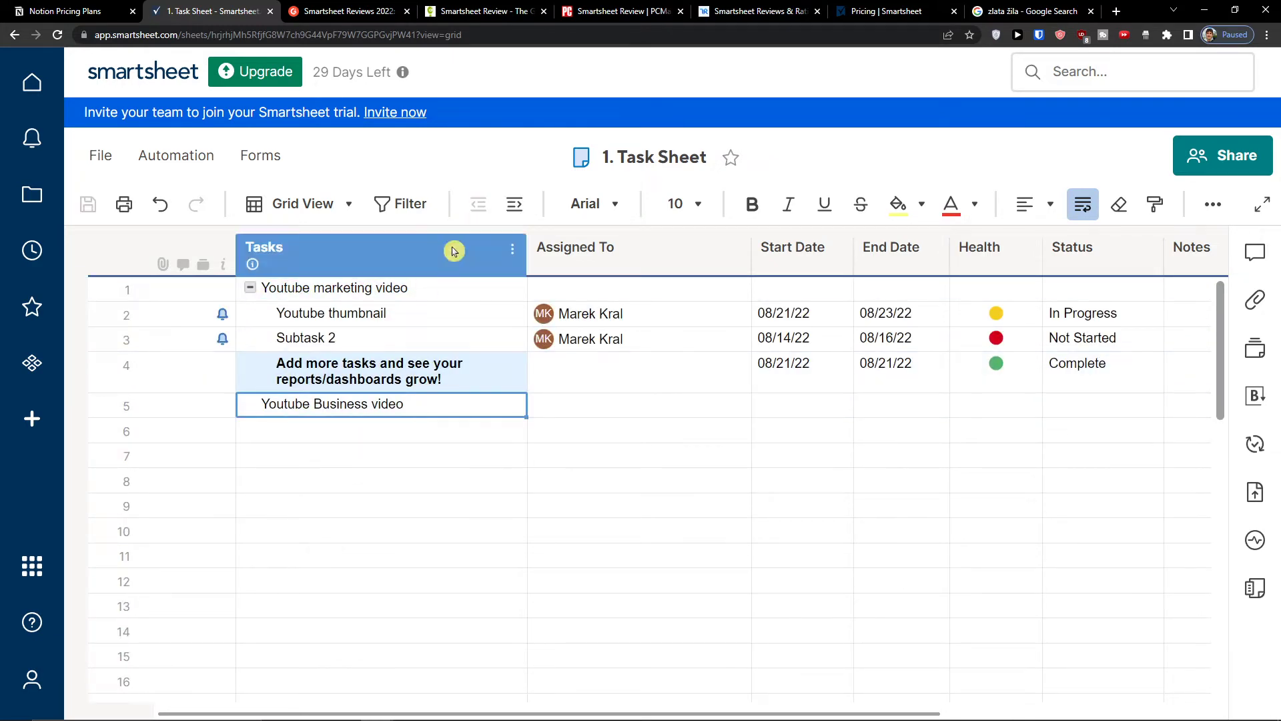
{"action": "left_click", "coordinate": [314, 441]}
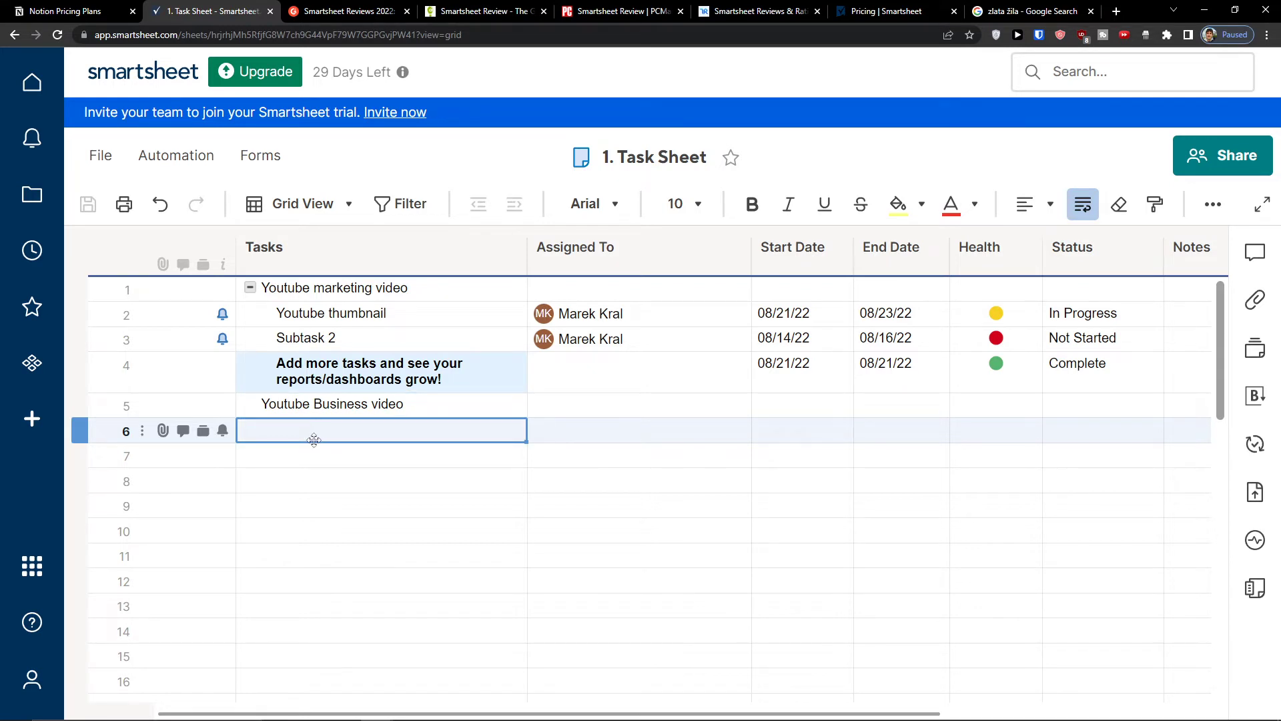
Name row 6's task 'Youtube video on how to make moneu'.
{"action": "left_click", "coordinate": [316, 434]}
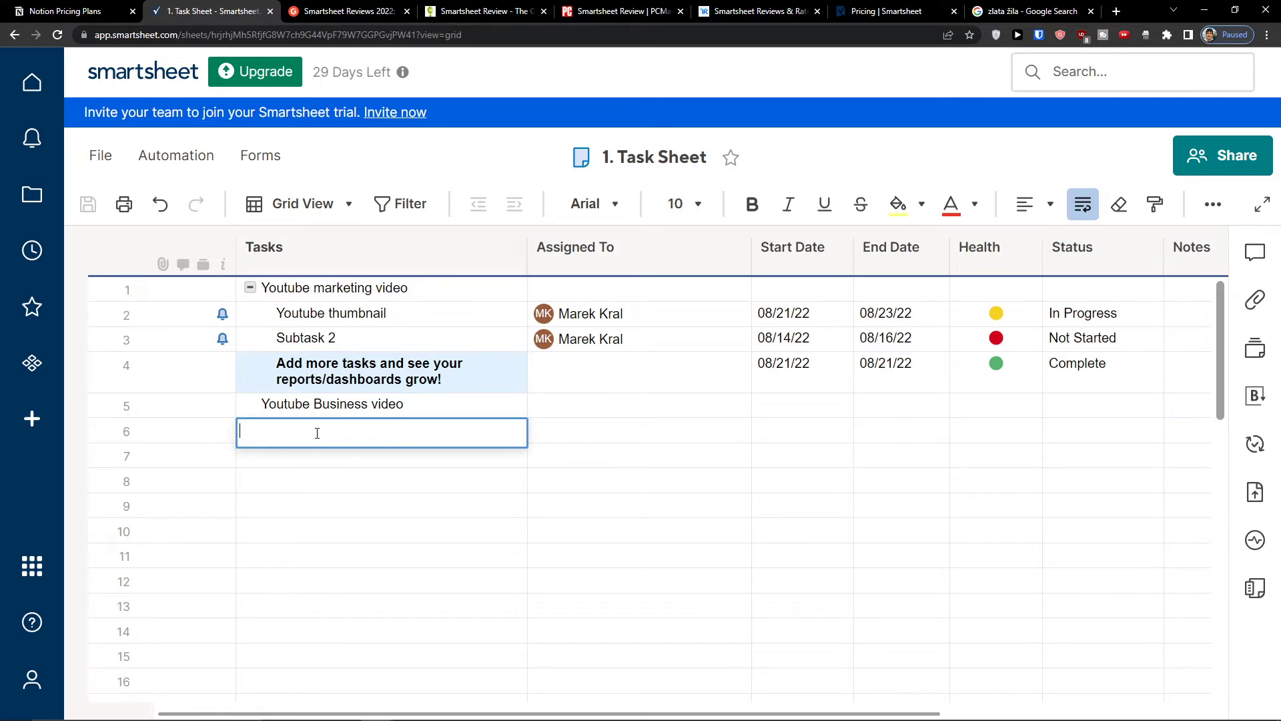
{"action": "type", "text": "Youtube video on how to make mone"}
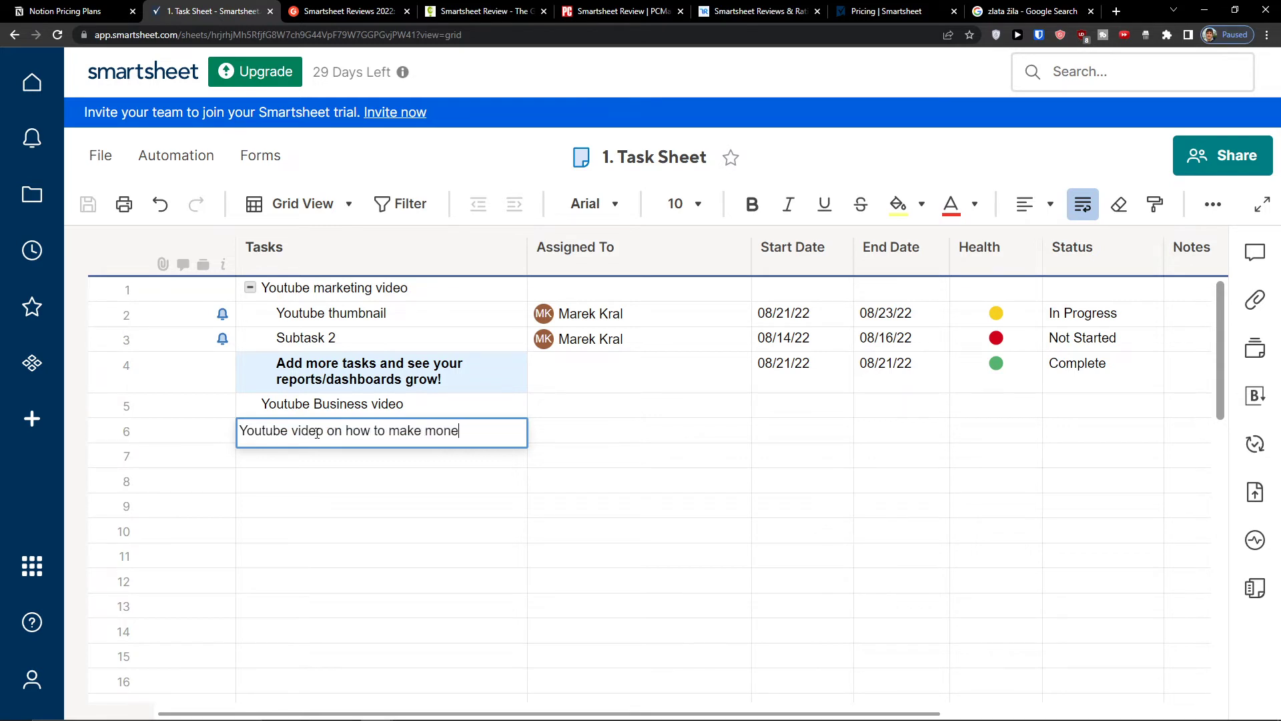
{"action": "type", "text": "u"}
{"action": "key", "text": "Return"}
{"action": "left_click", "coordinate": [317, 431]}
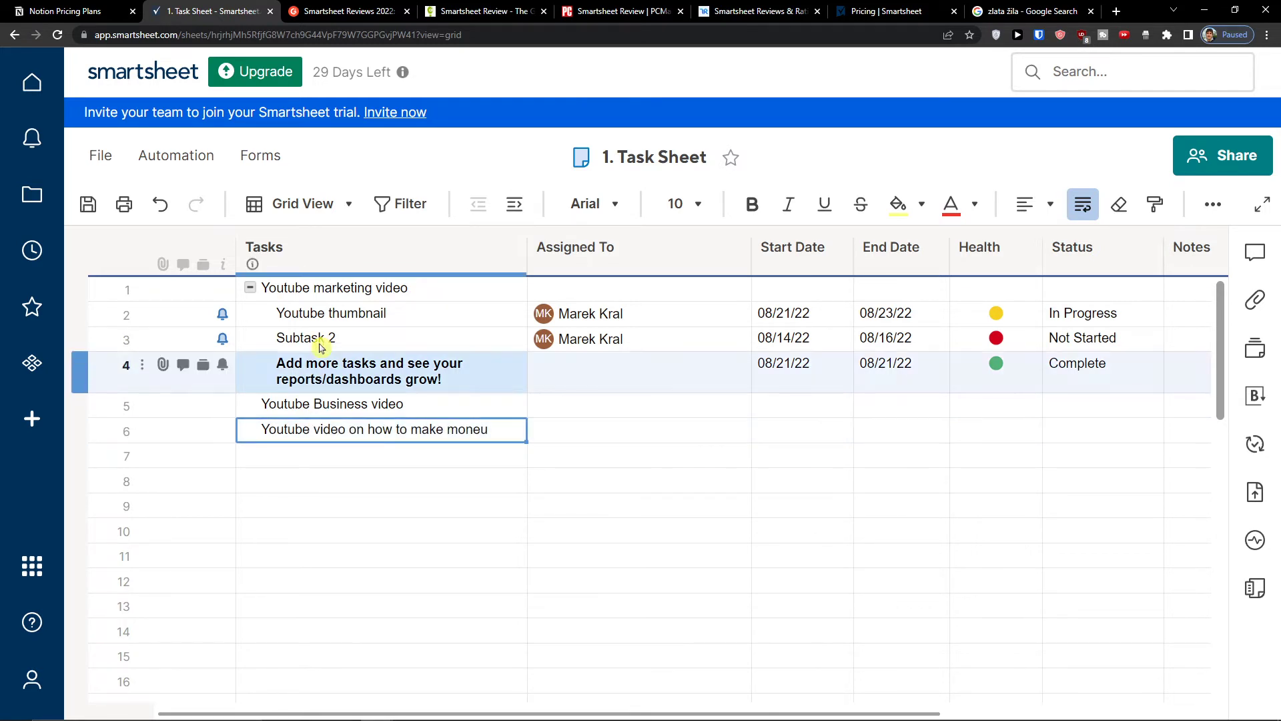
Add 'Youtube thumbnail for how to make money' in row 7, indented under row 6.
{"action": "double_click", "coordinate": [318, 452]}
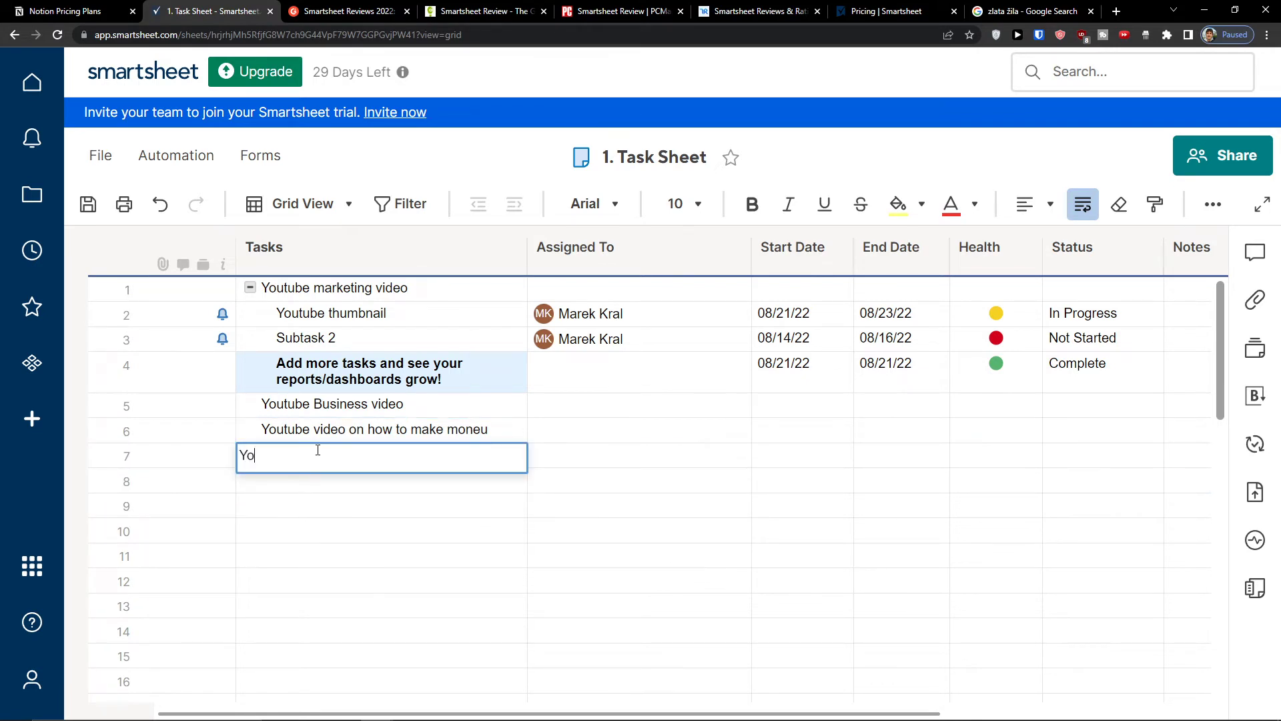
{"action": "type", "text": "Youtube marketing"}
{"action": "key", "text": "BackSpace"}
{"action": "key", "text": "BackSpace"}
{"action": "key", "text": "BackSpace"}
{"action": "key", "text": "BackSpace"}
{"action": "key", "text": "BackSpace"}
{"action": "type", "text": "thumbnail for how to make money"}
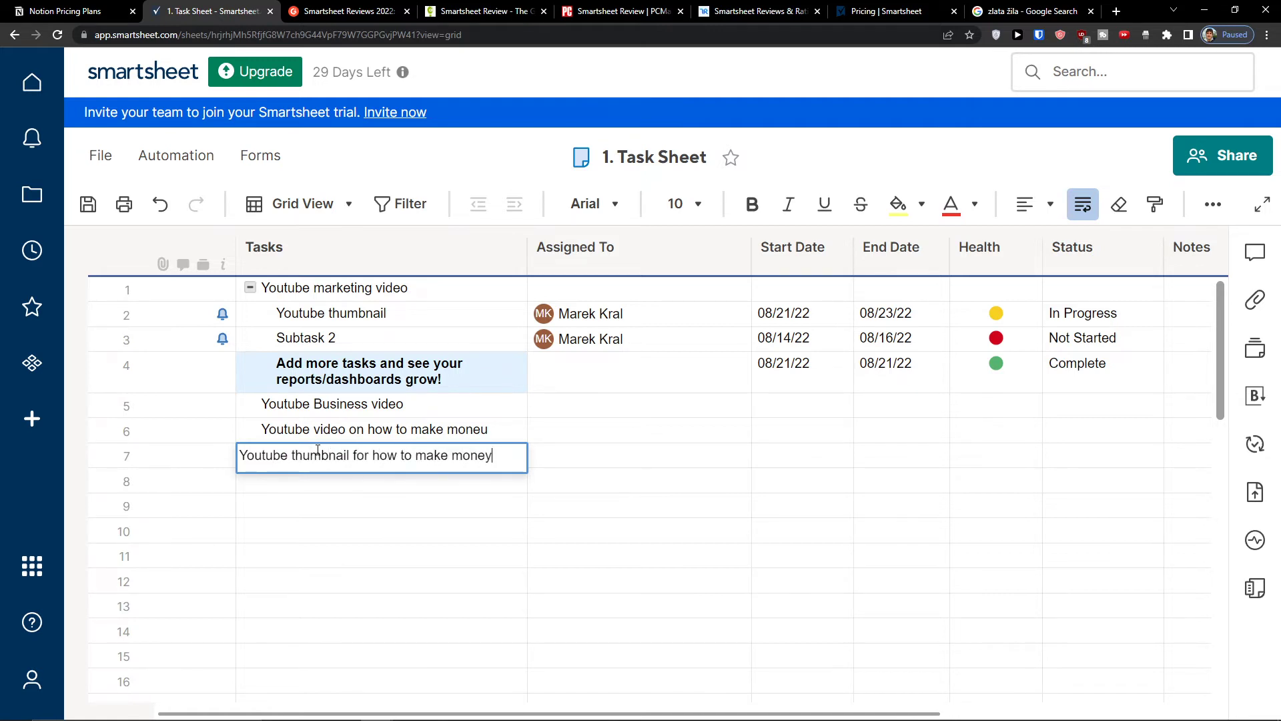
{"action": "key", "text": "Return"}
{"action": "left_click", "coordinate": [313, 454]}
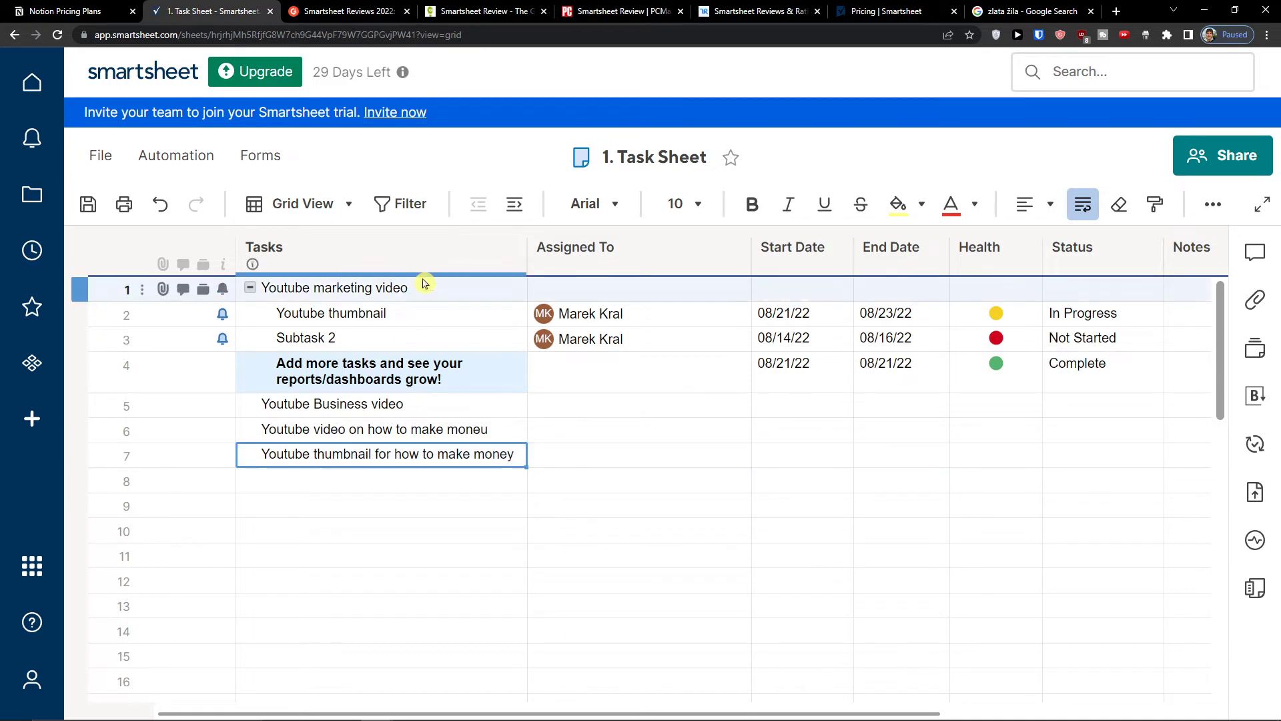
{"action": "left_click", "coordinate": [515, 204]}
{"action": "left_click", "coordinate": [252, 435]}
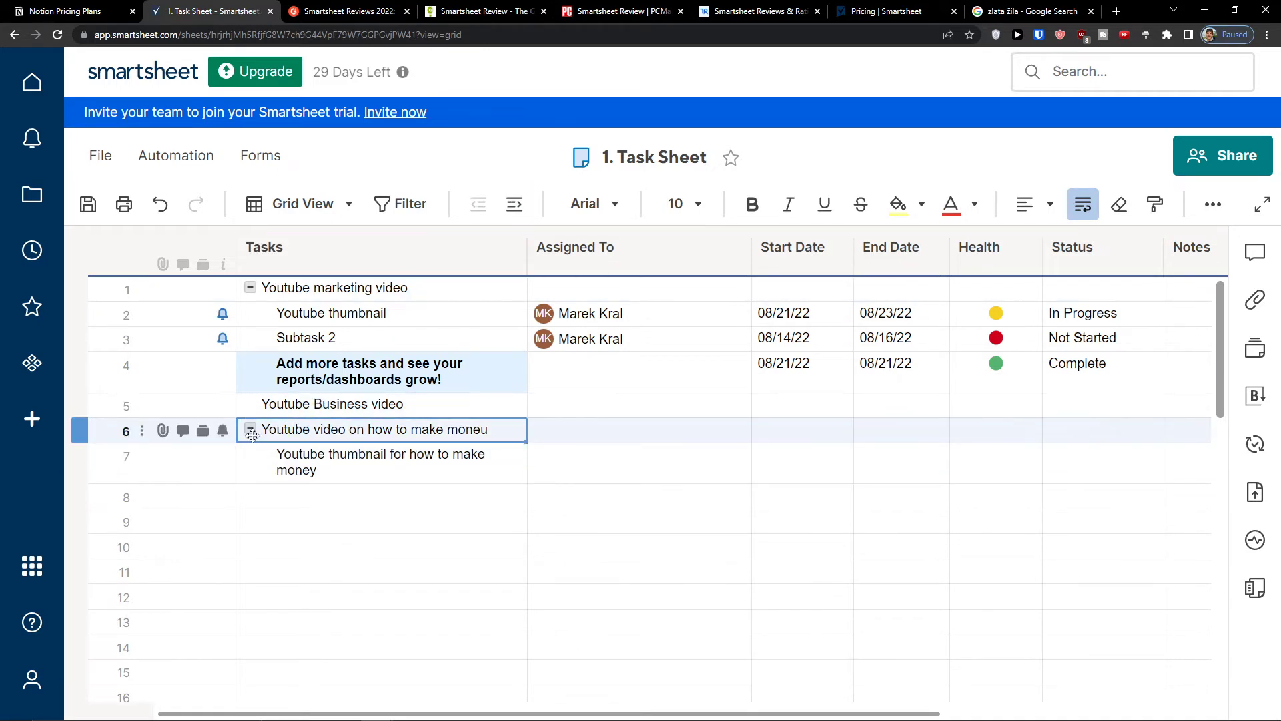
{"action": "left_click", "coordinate": [251, 429]}
{"action": "left_click", "coordinate": [252, 430]}
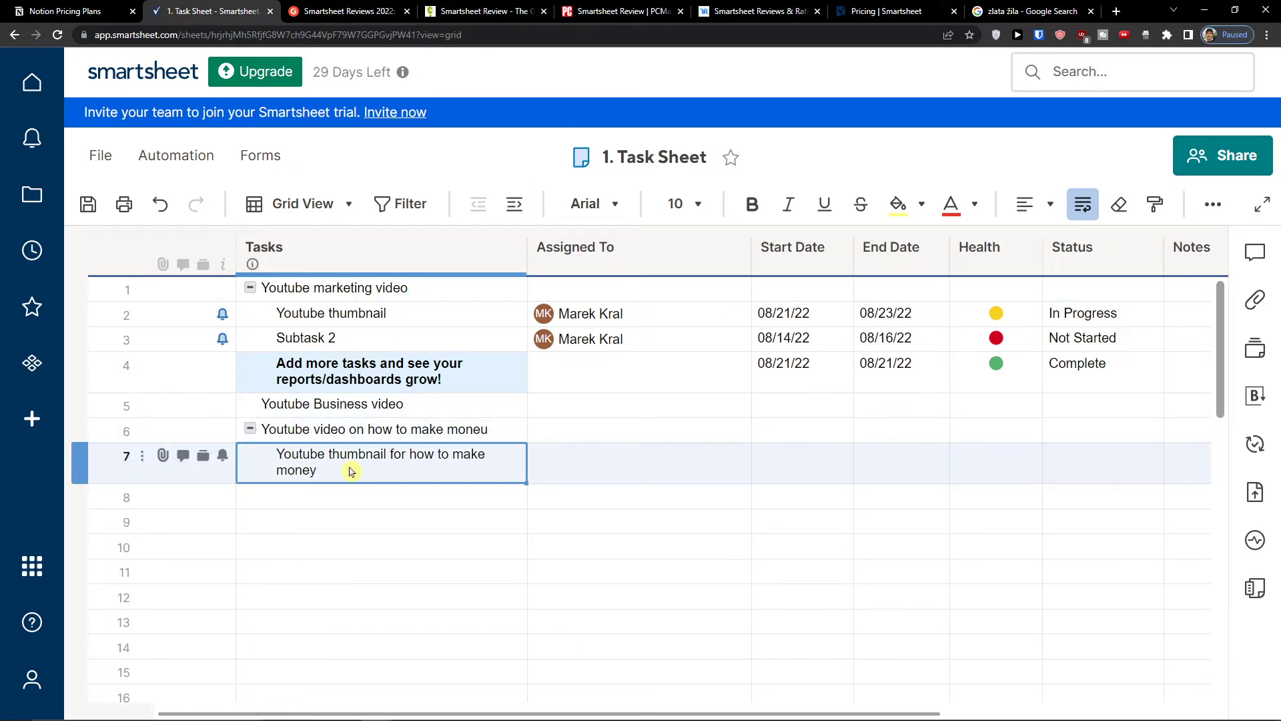
Review row 7's assignee list and end date without changes, then open the Notes column menu.
{"action": "left_click", "coordinate": [678, 464]}
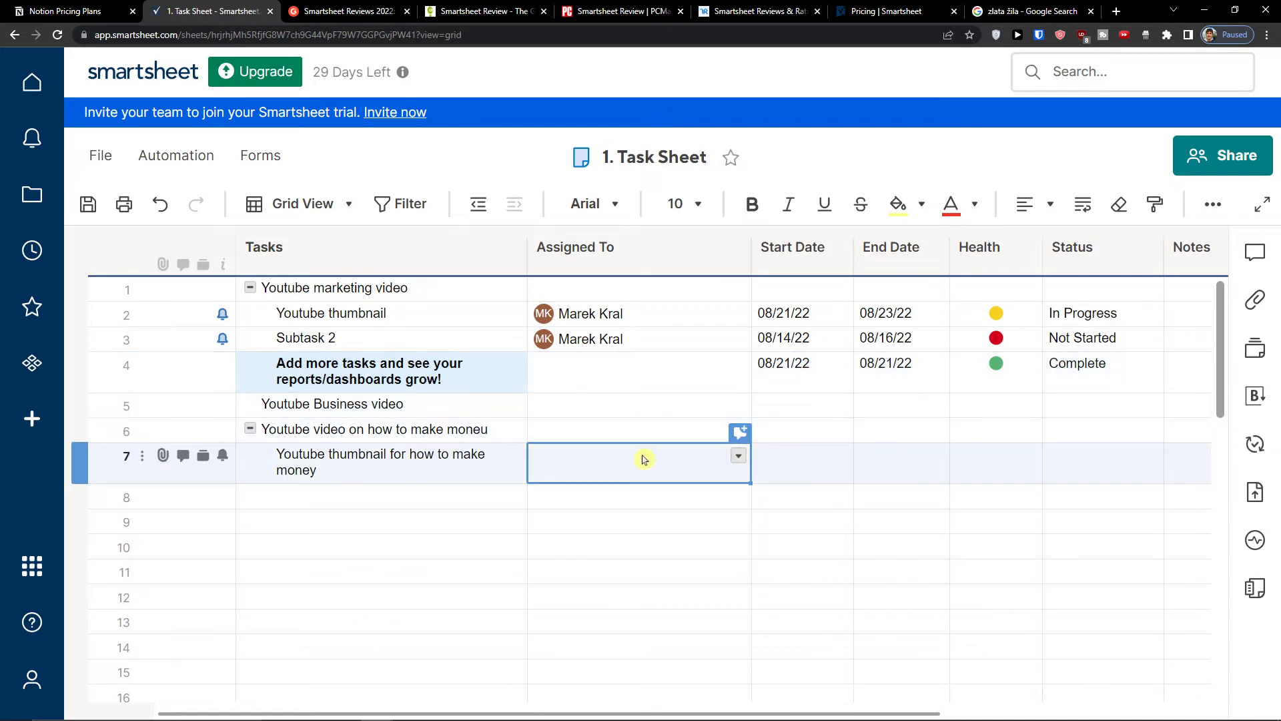
{"action": "left_click", "coordinate": [741, 465]}
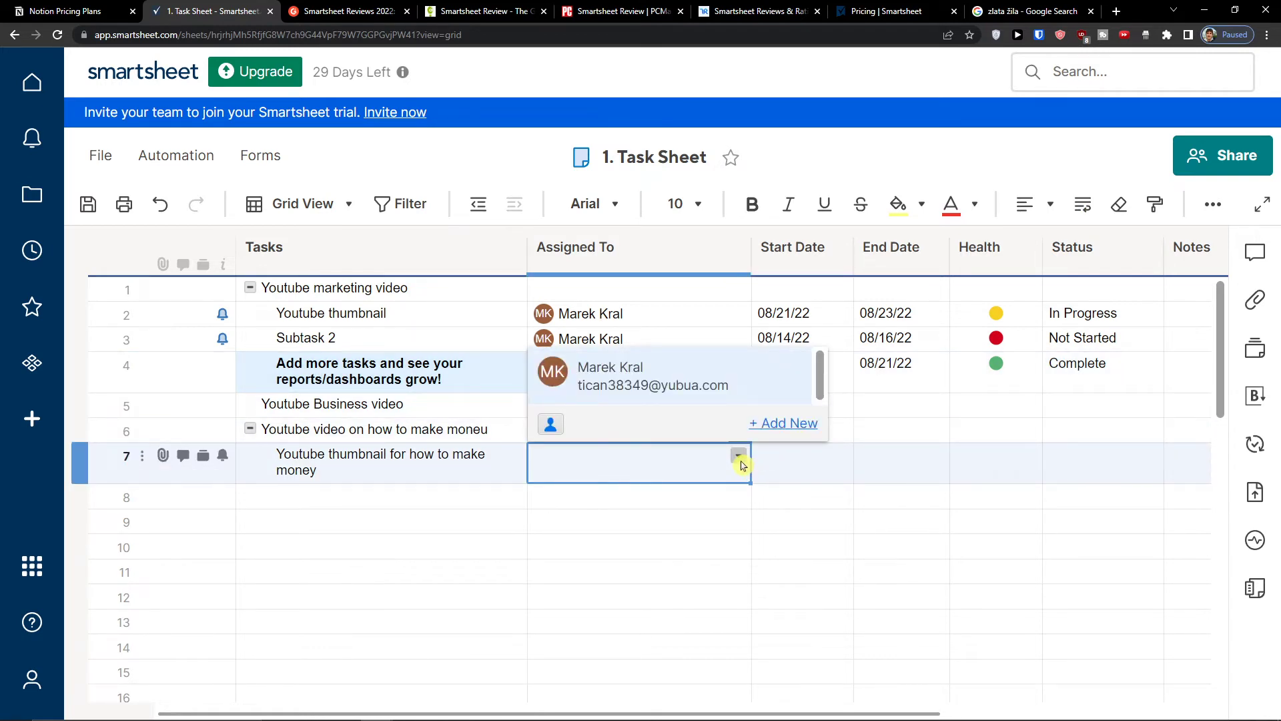
{"action": "left_click", "coordinate": [825, 467]}
{"action": "left_click", "coordinate": [925, 477]}
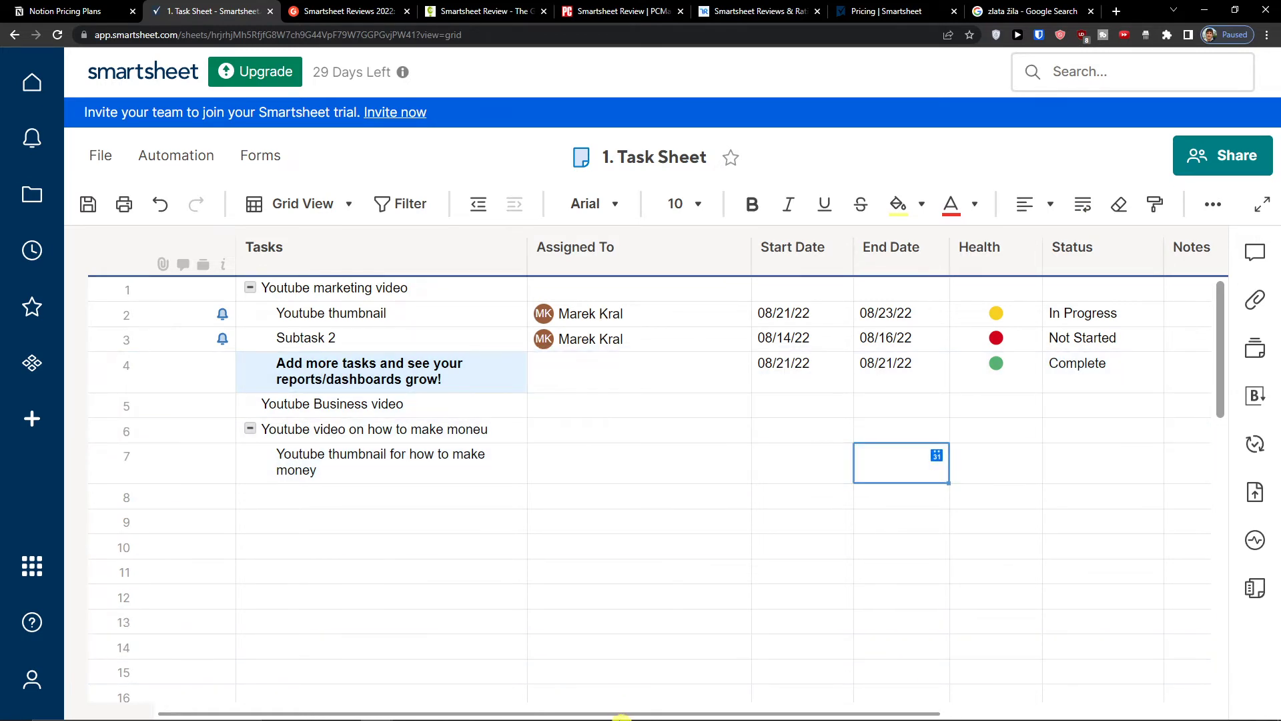
{"action": "left_click_drag", "start_coordinate": [645, 709], "coordinate": [936, 718]}
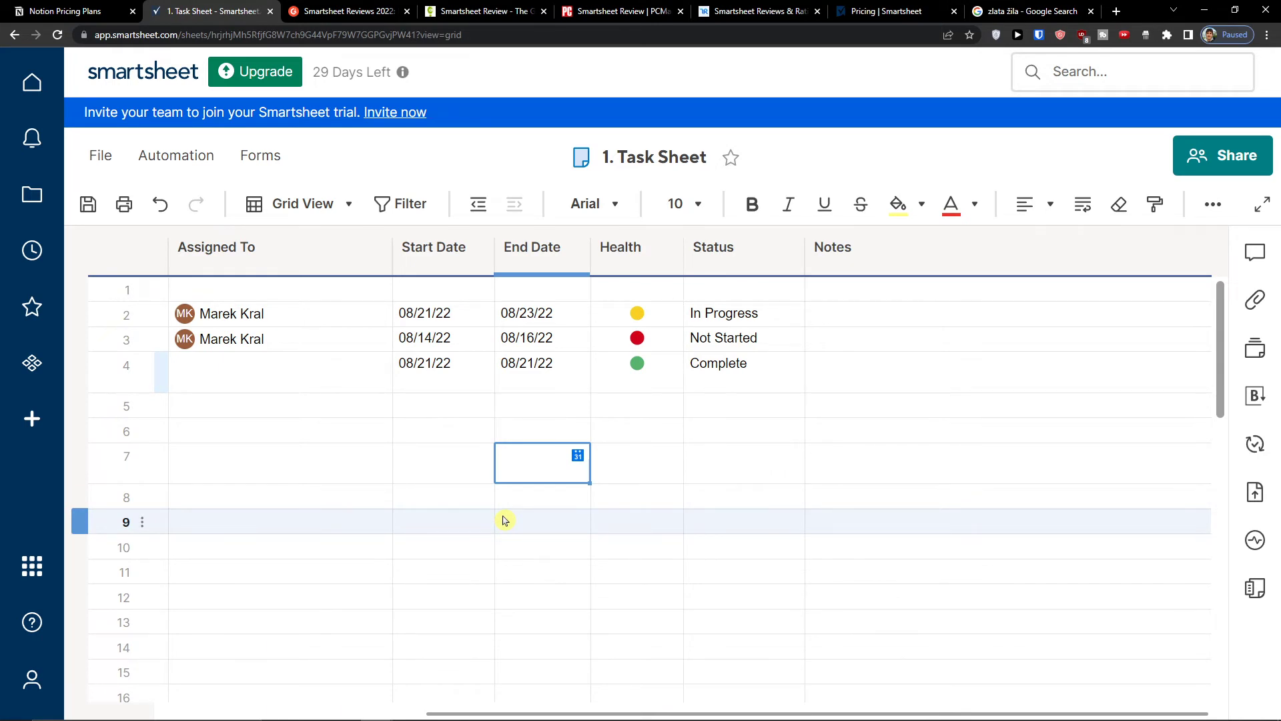
{"action": "right_click", "coordinate": [1018, 259]}
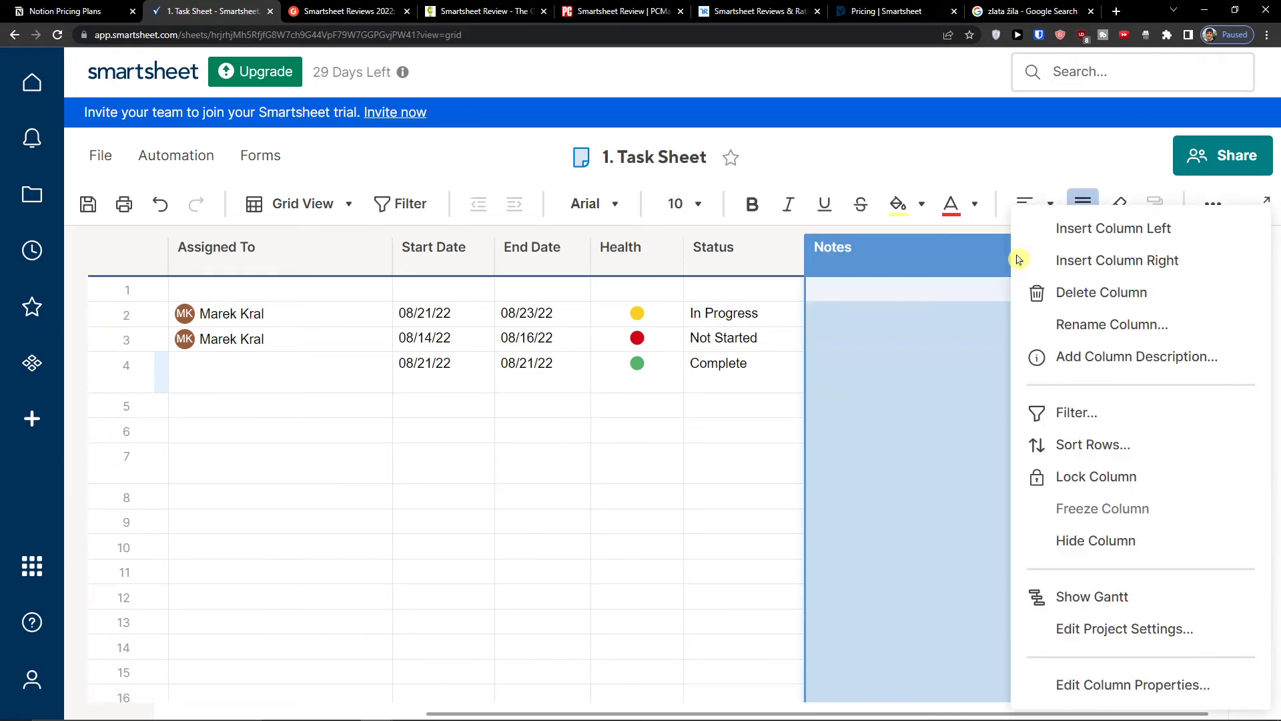
{"action": "left_click", "coordinate": [1100, 264]}
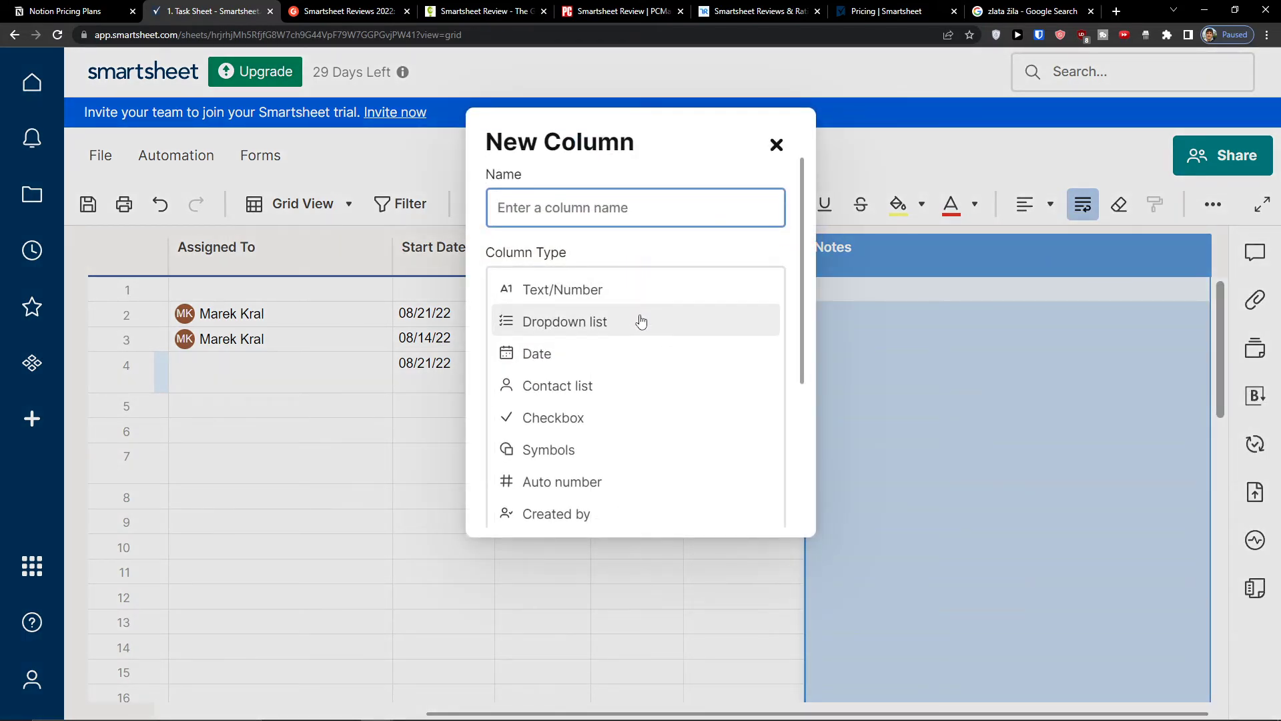
{"action": "scroll", "coordinate": [641, 323], "scroll_direction": "down", "scroll_amount": 2}
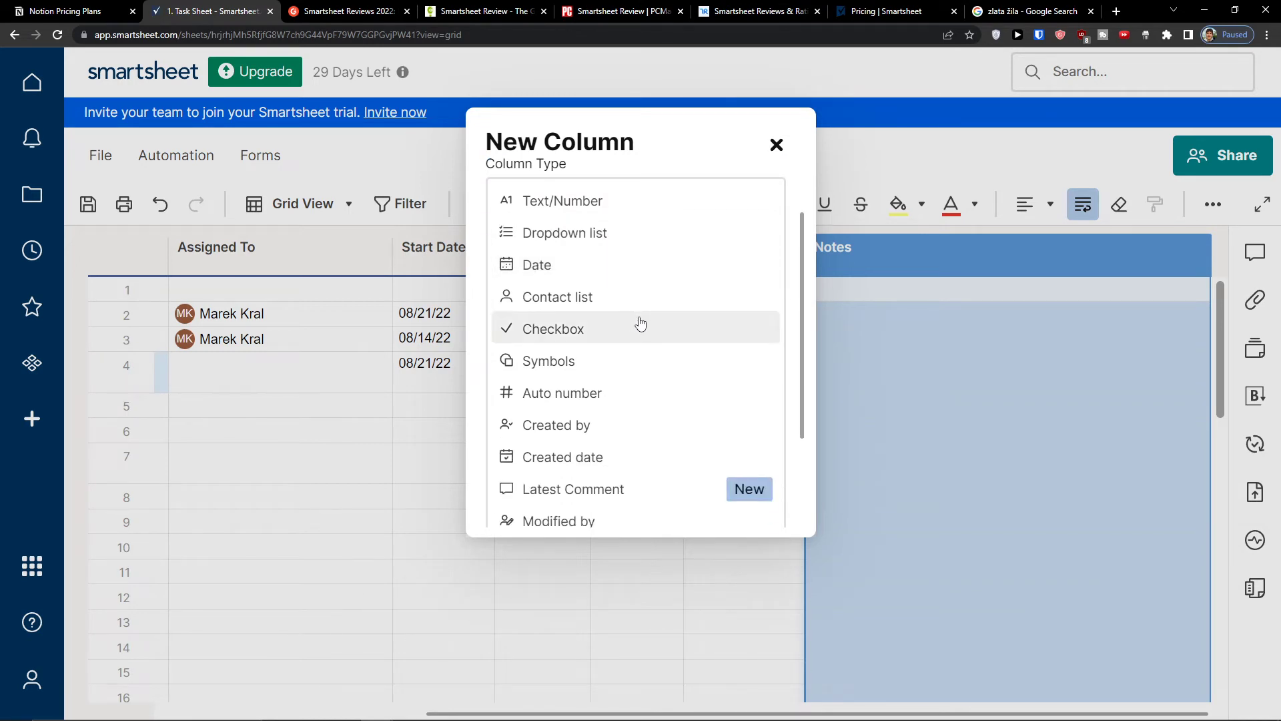
{"action": "scroll", "coordinate": [638, 324], "scroll_direction": "down", "scroll_amount": 2}
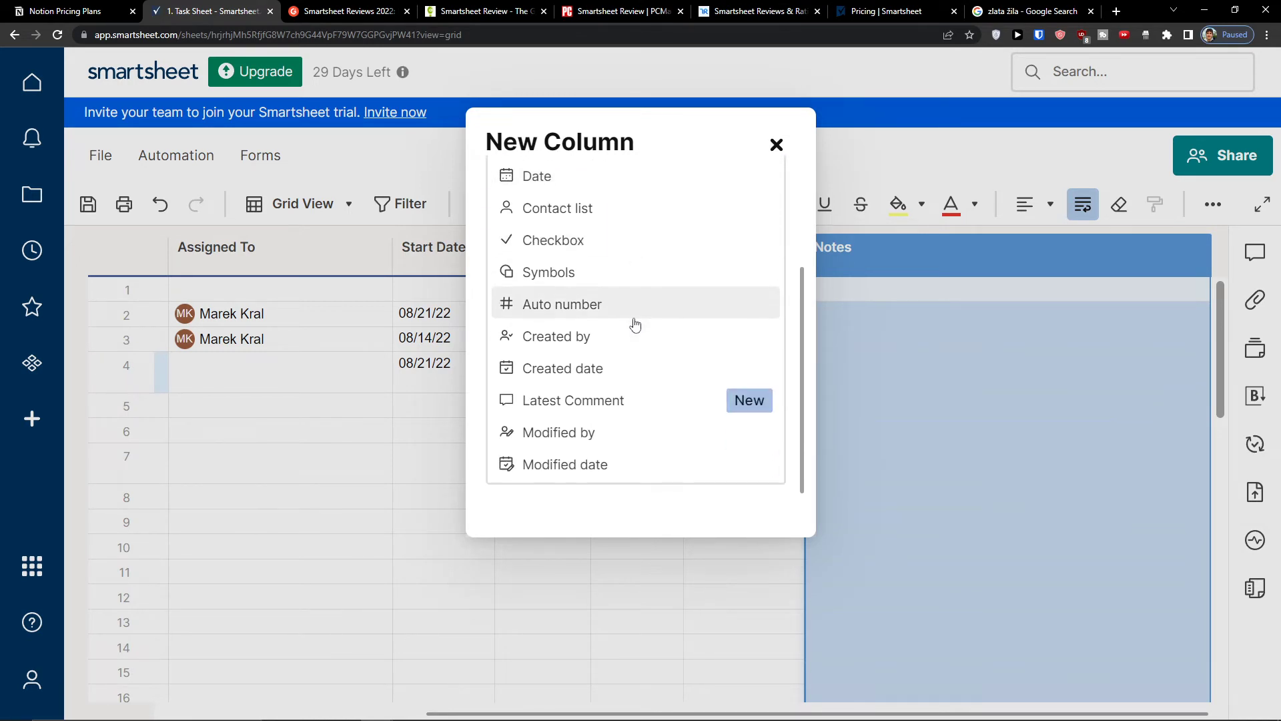
{"action": "scroll", "coordinate": [631, 326], "scroll_direction": "down", "scroll_amount": 2}
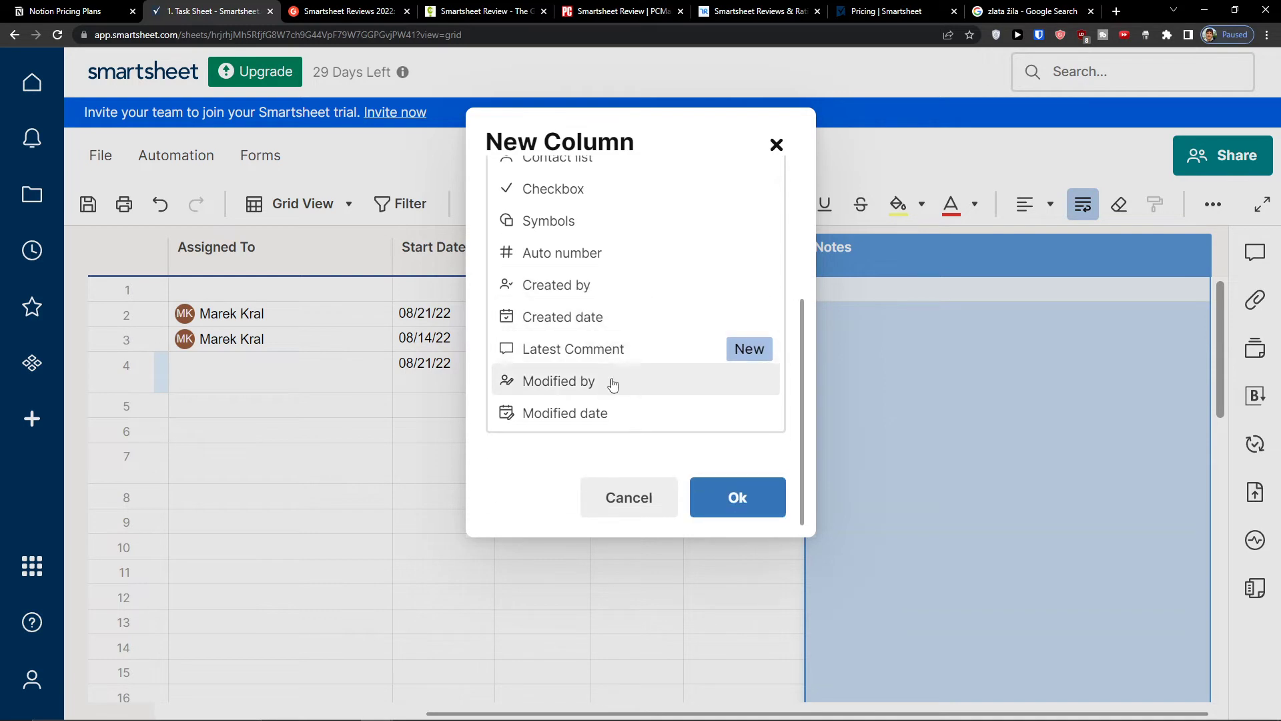
{"action": "left_click", "coordinate": [777, 146]}
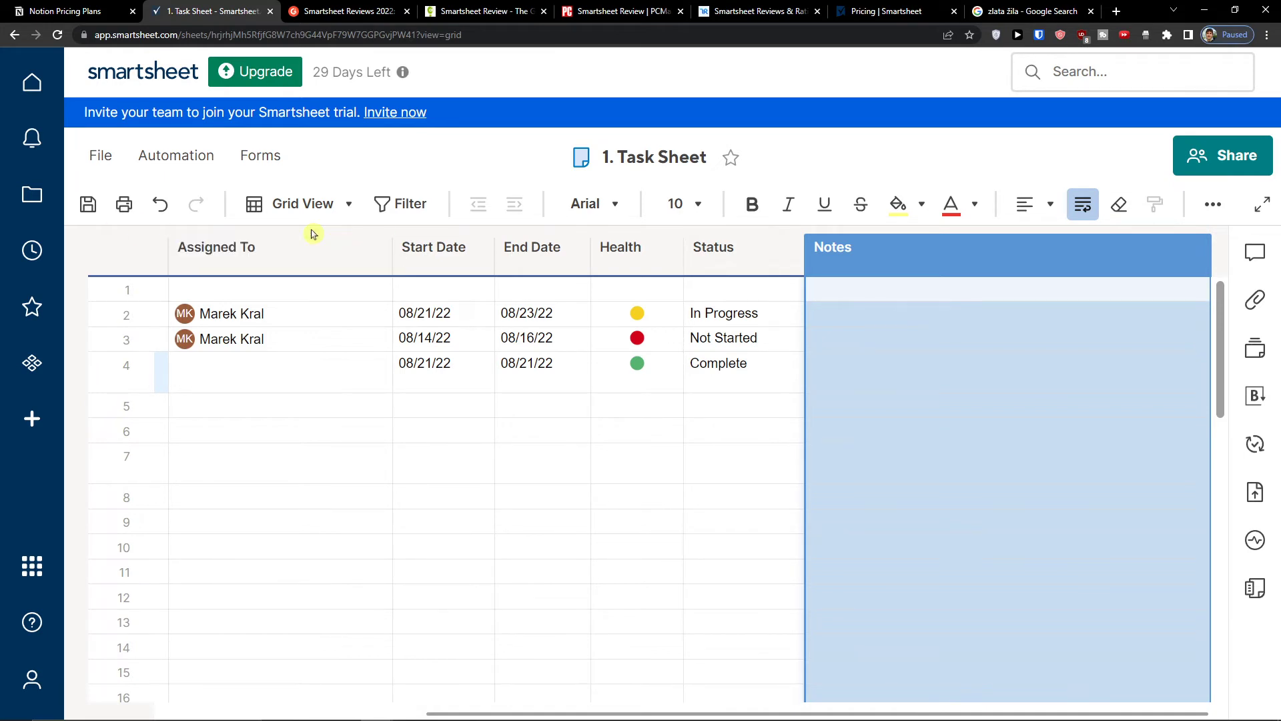
Switch the Task Sheet to Gantt View and scroll to the Aug 14–21 timeline bars.
{"action": "left_click", "coordinate": [310, 199]}
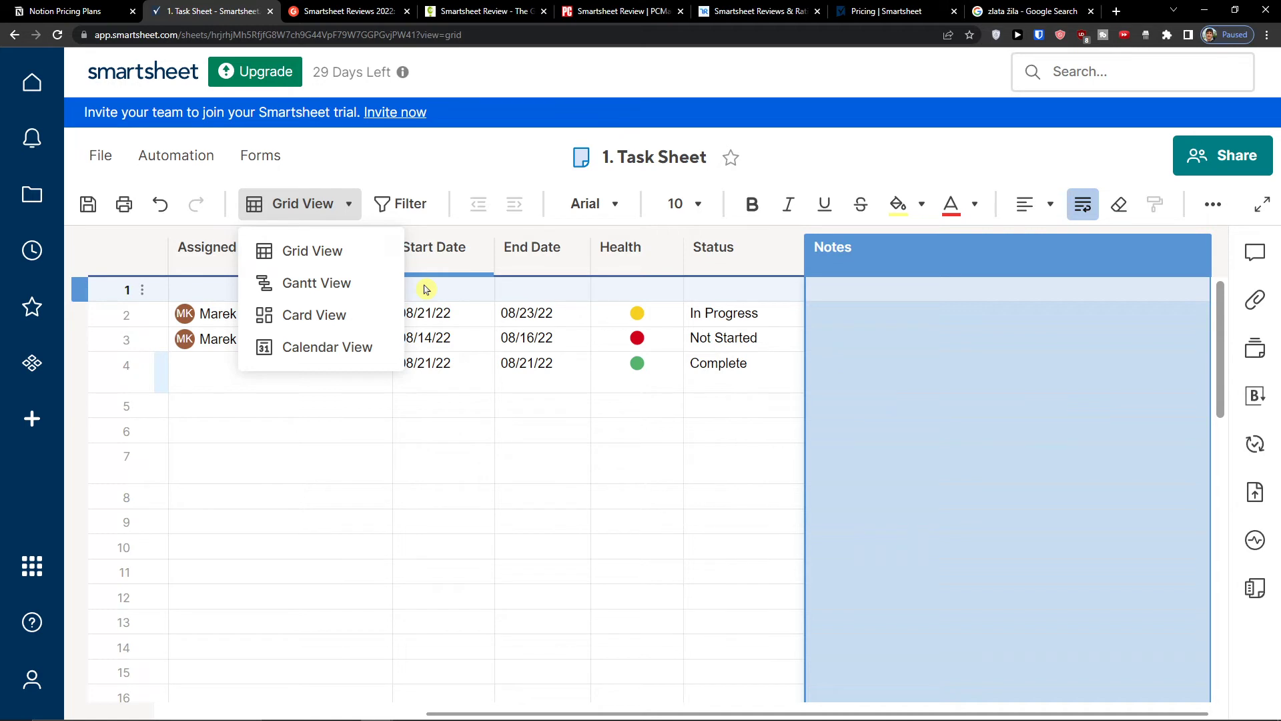
{"action": "left_click", "coordinate": [327, 294]}
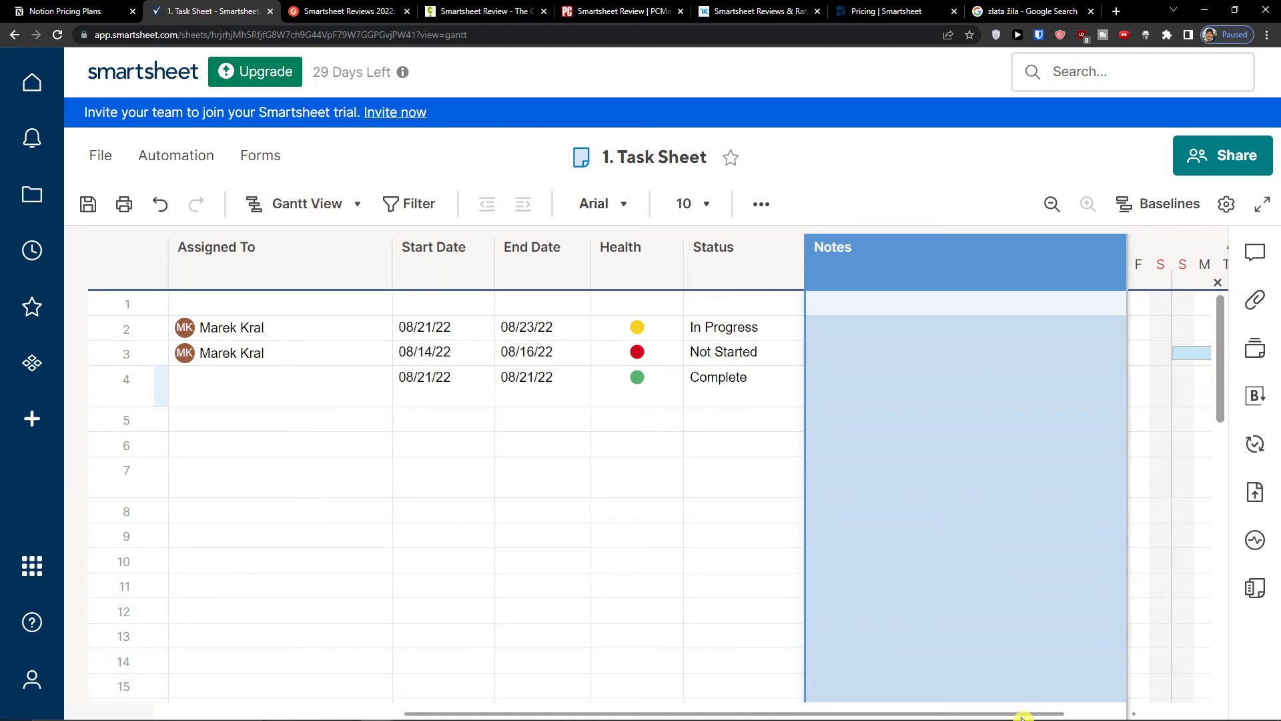
{"action": "left_click_drag", "start_coordinate": [1021, 716], "coordinate": [891, 636]}
Switch to Card View, dragging the Youtube thumbnail and Subtask 2 cards between lanes and back.
{"action": "left_click", "coordinate": [312, 204]}
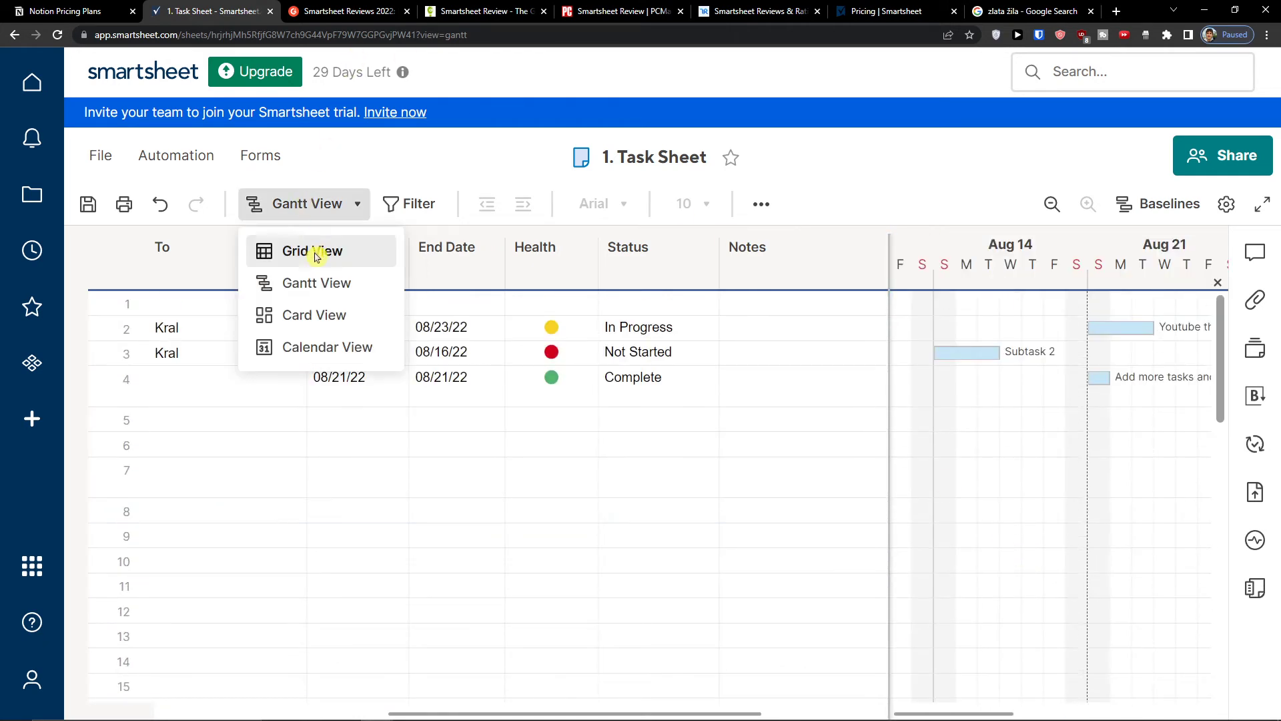
{"action": "left_click", "coordinate": [332, 310]}
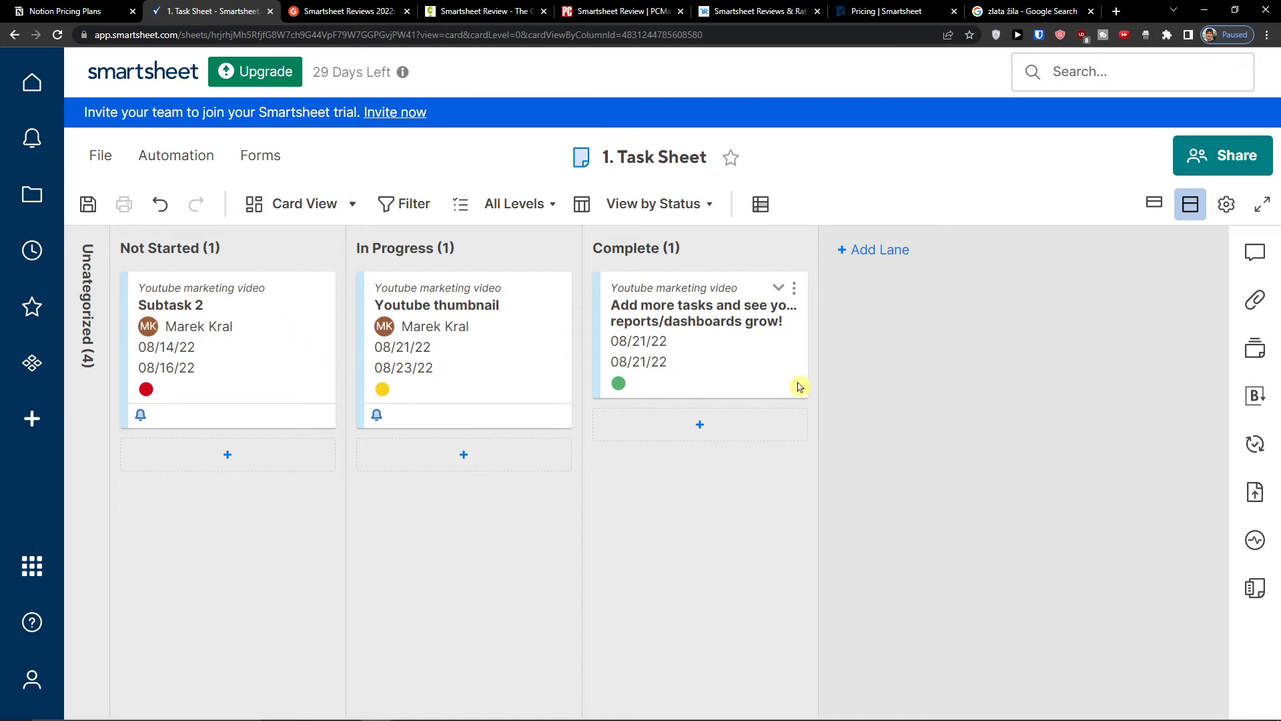
{"action": "left_click_drag", "start_coordinate": [497, 338], "coordinate": [528, 374]}
{"action": "left_click_drag", "start_coordinate": [234, 358], "coordinate": [259, 335]}
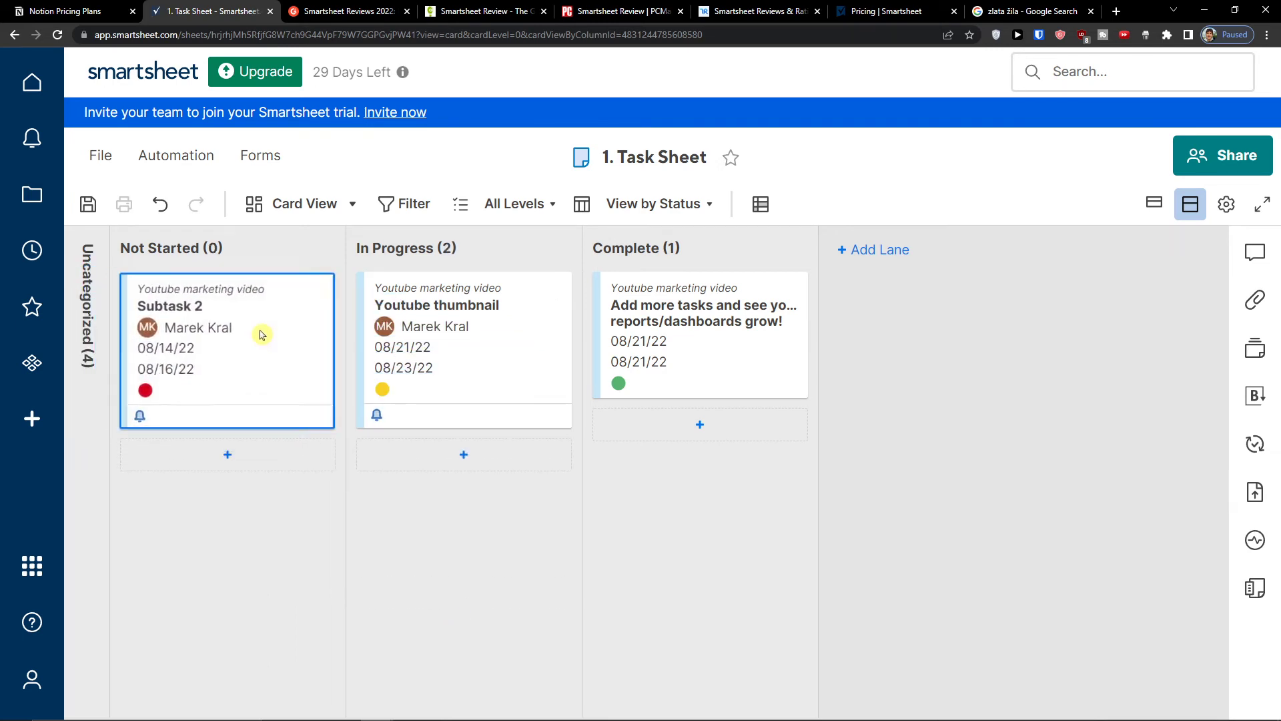
{"action": "left_click", "coordinate": [307, 212]}
{"action": "left_click", "coordinate": [309, 319]}
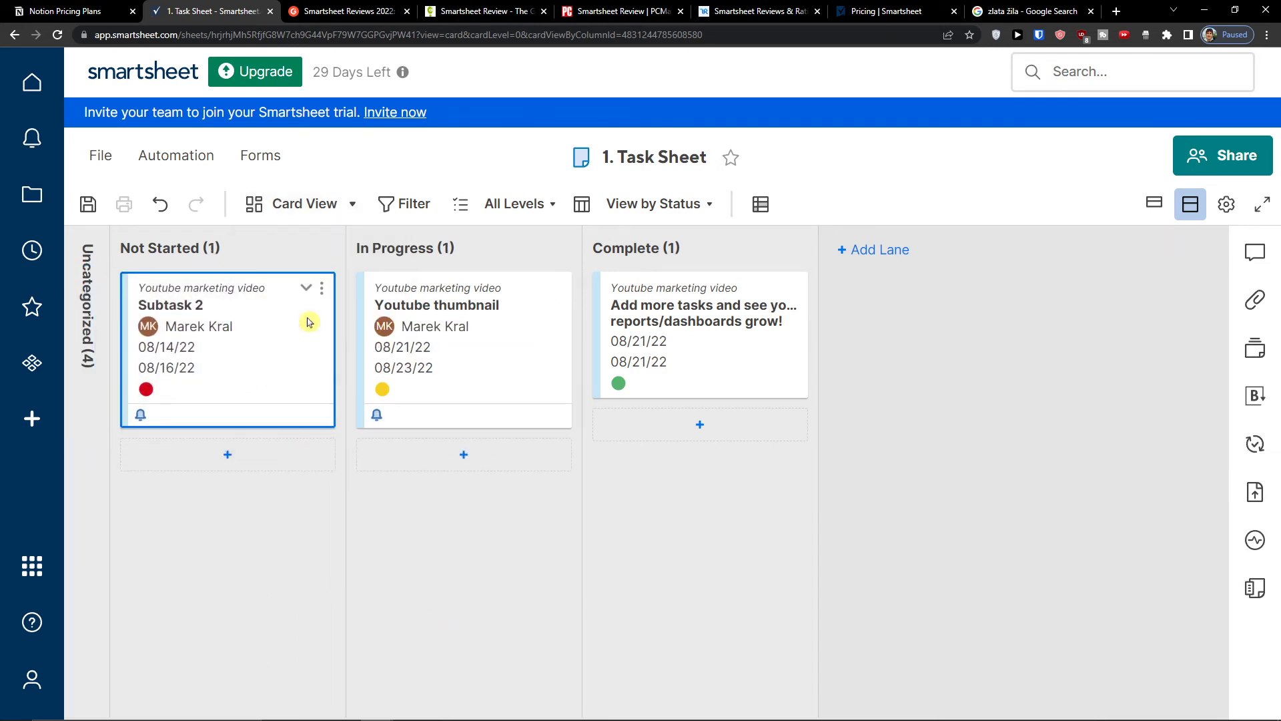
Show the sheet in Calendar View for August–September 2022, then head to the workspace browser.
{"action": "left_click", "coordinate": [336, 206]}
{"action": "left_click", "coordinate": [353, 343]}
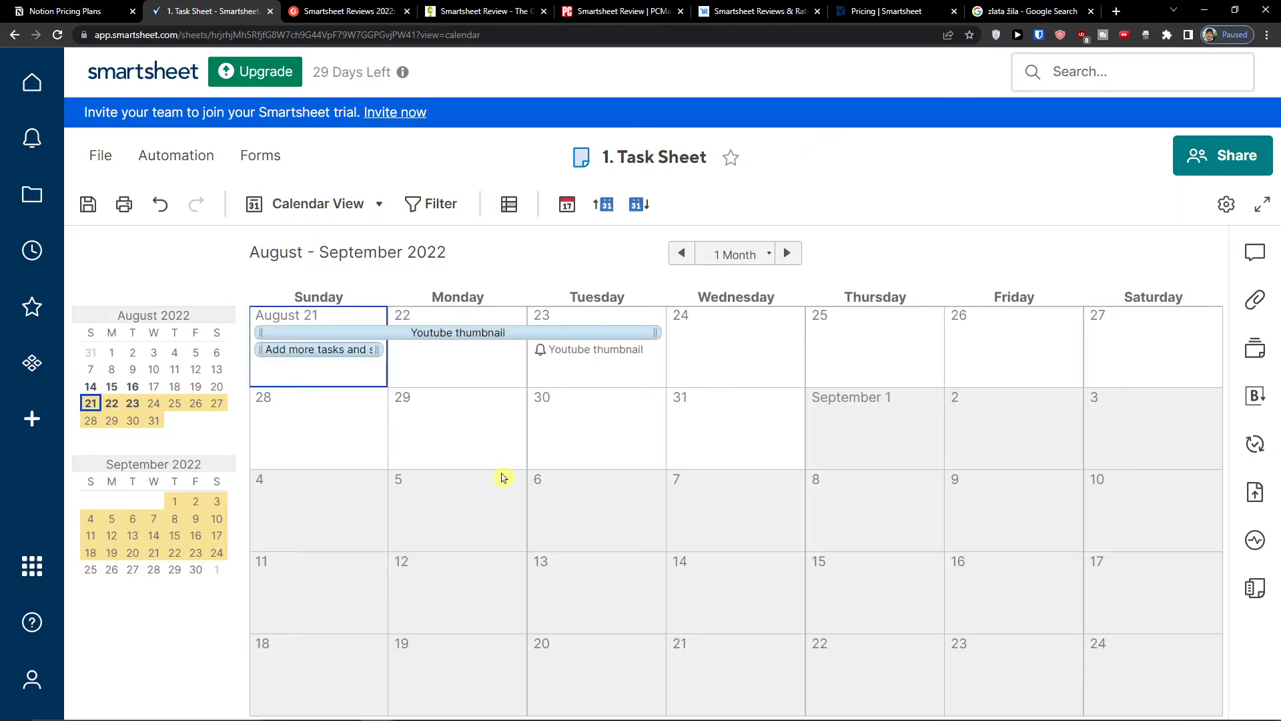
{"action": "scroll", "coordinate": [500, 478], "scroll_direction": "down", "scroll_amount": 4}
{"action": "scroll", "coordinate": [500, 478], "scroll_direction": "up", "scroll_amount": 5}
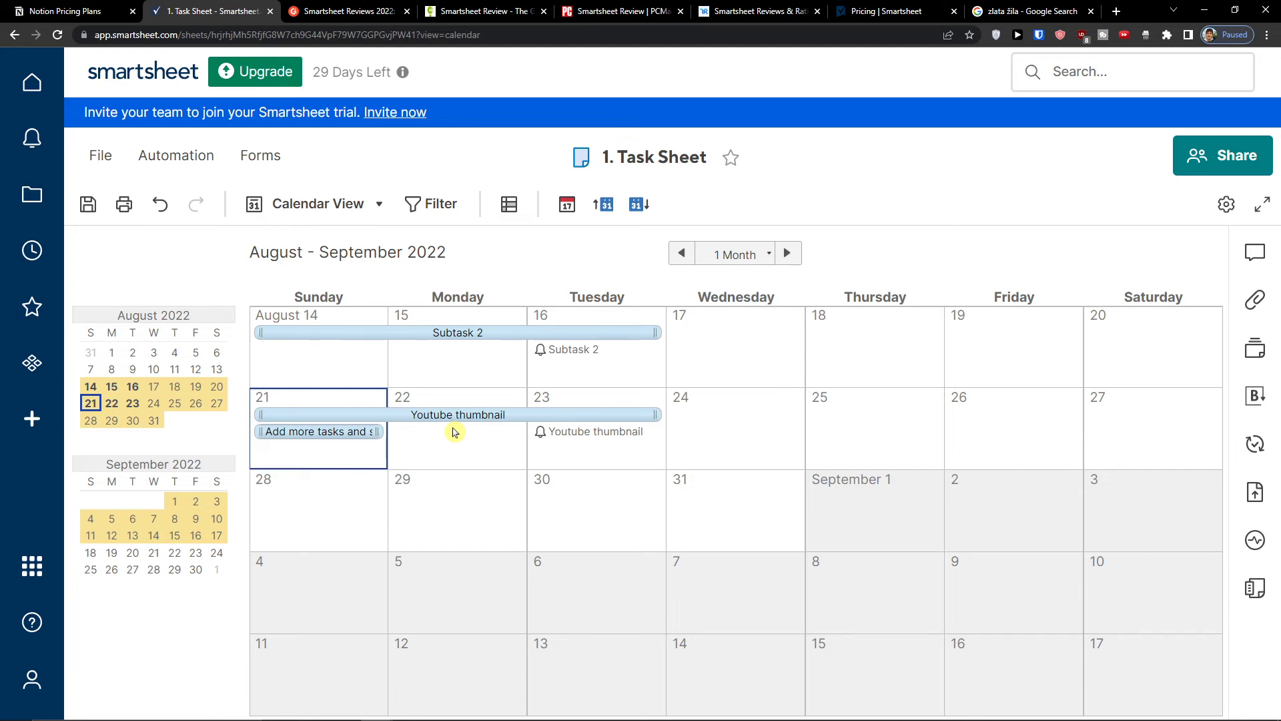
{"action": "left_click", "coordinate": [30, 198]}
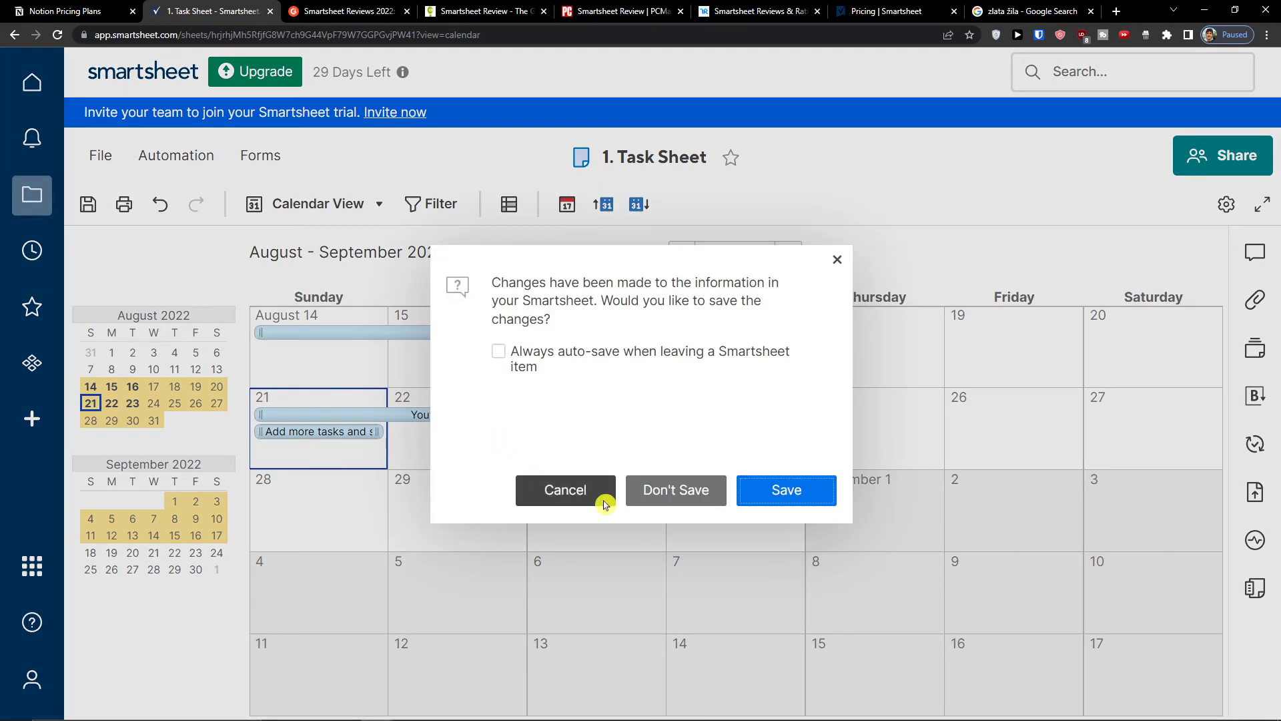
Discard the Task Sheet's unsaved changes and return to the Youtube channels workspace.
{"action": "left_click", "coordinate": [689, 492]}
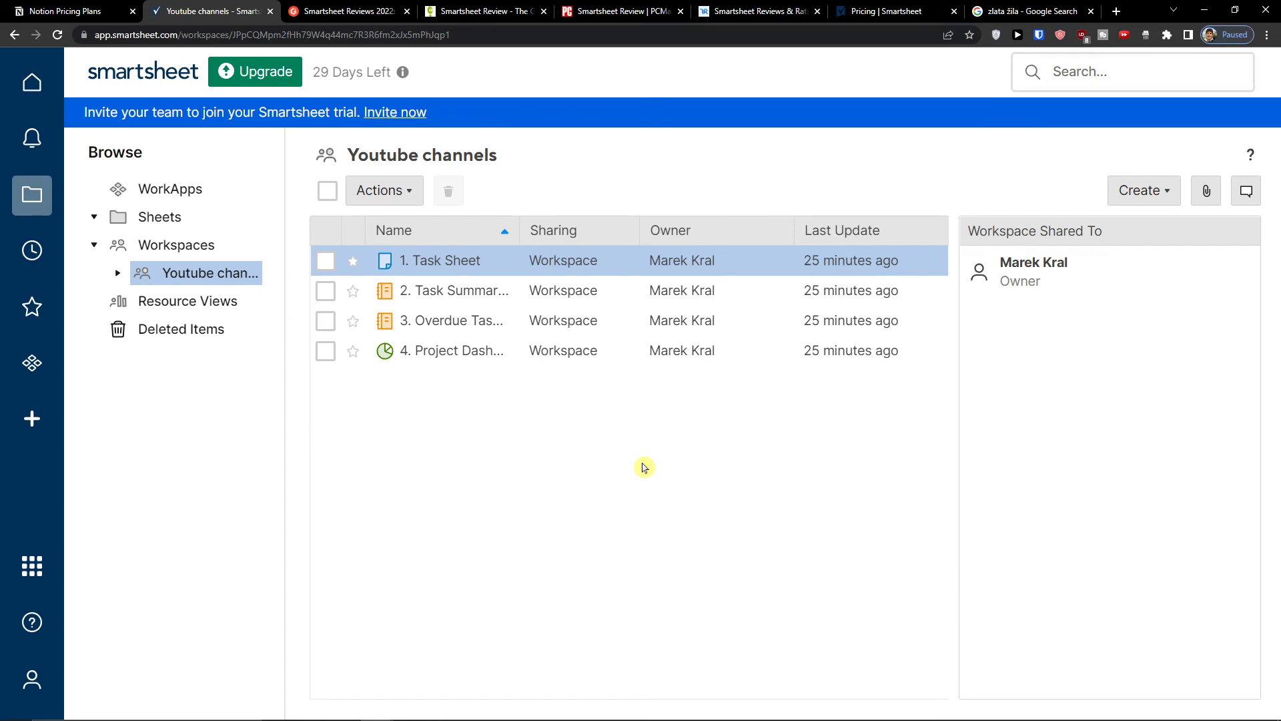